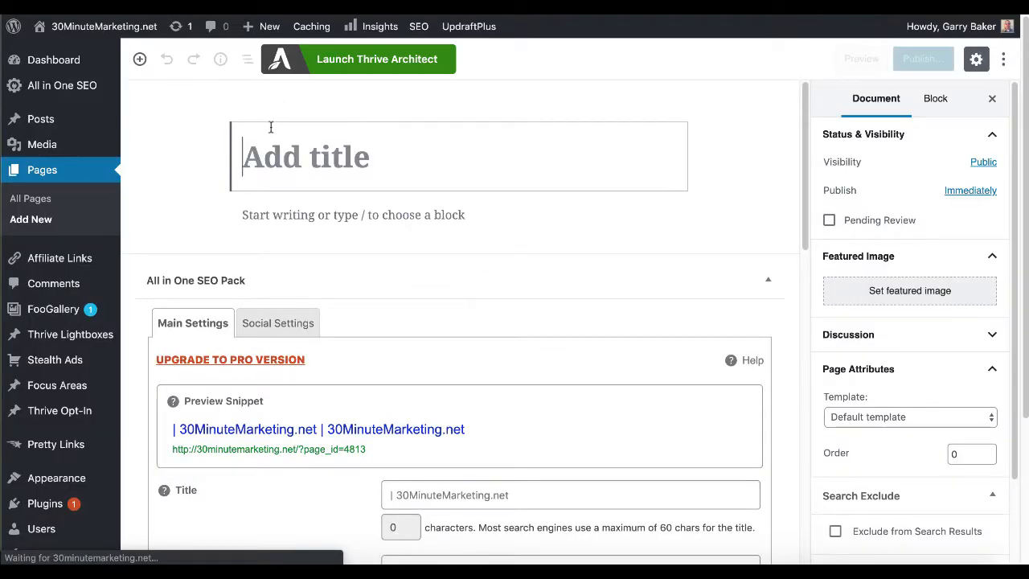
Step: Title the new page "split test", publish it, and launch Thrive Architect on it
type("split ")
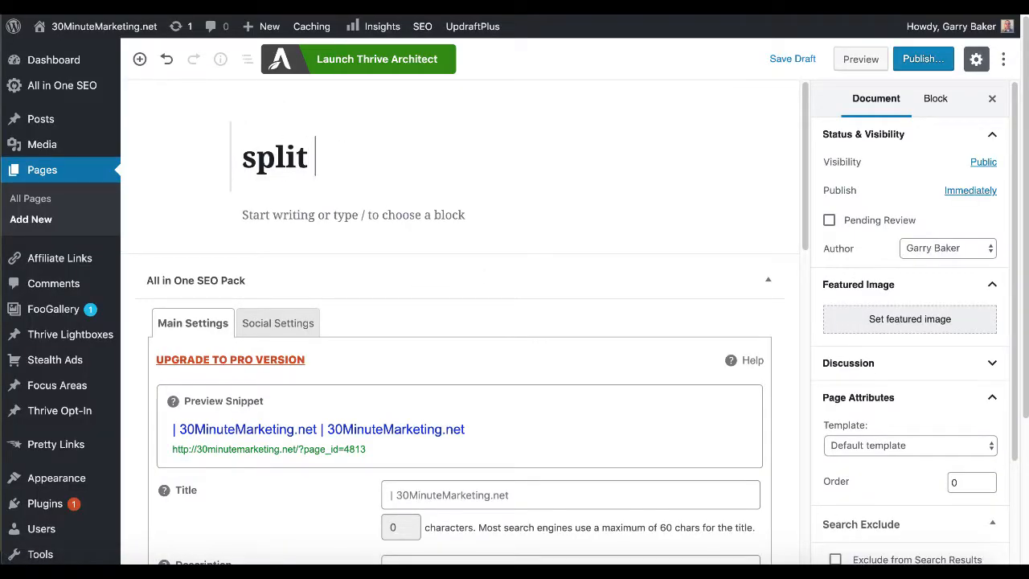
type("test")
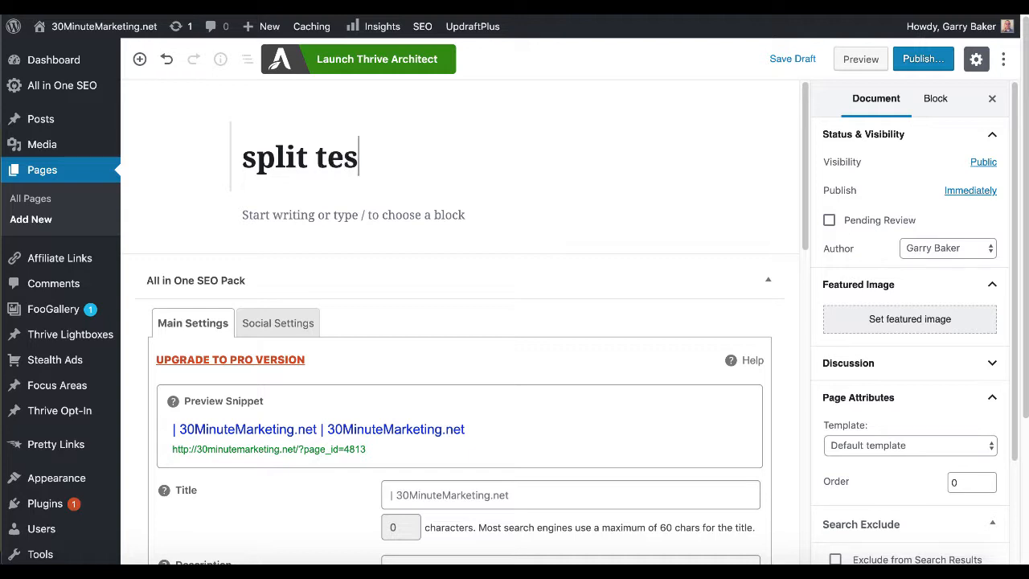
left_click(912, 64)
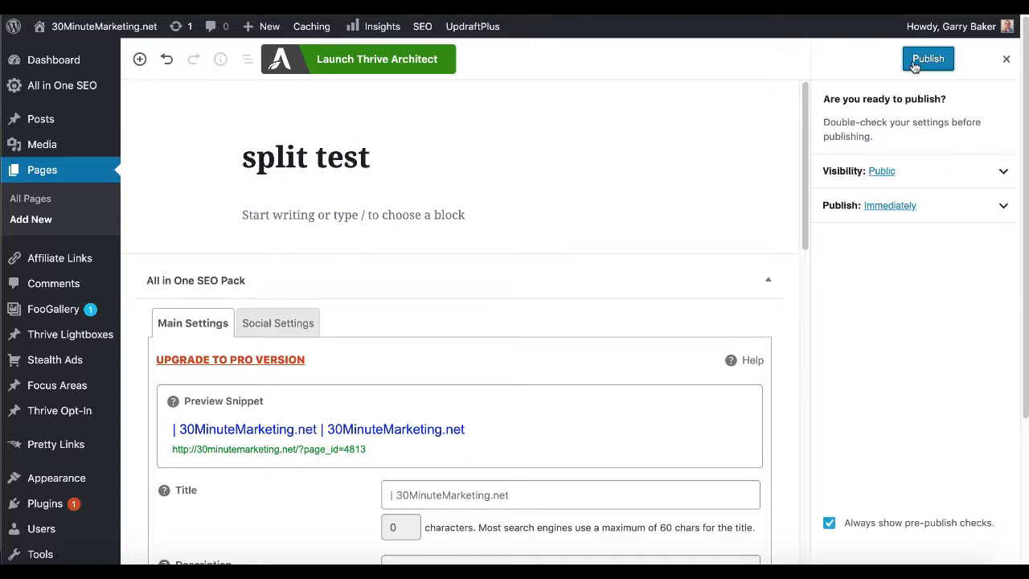
left_click(921, 64)
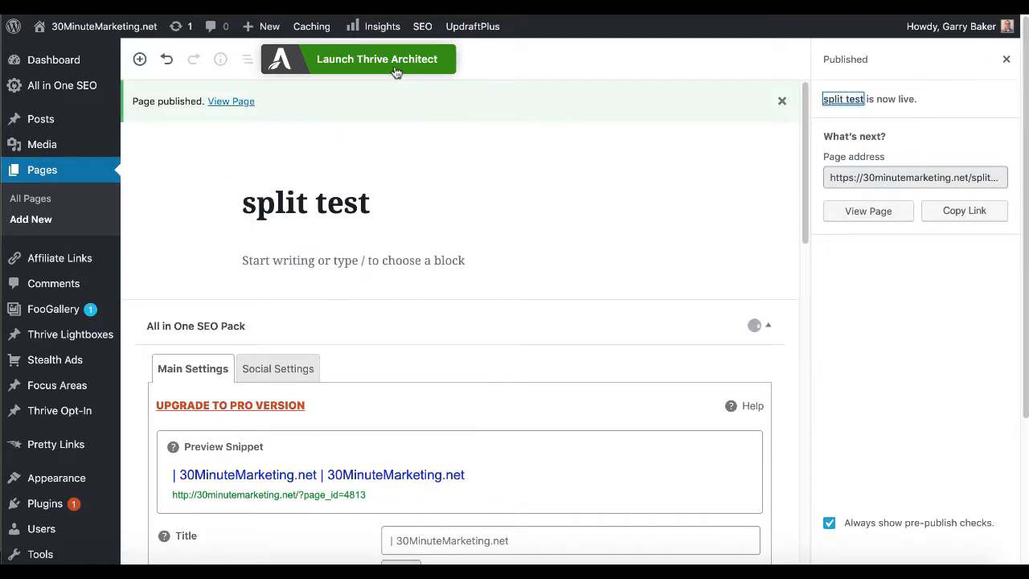
left_click(396, 72)
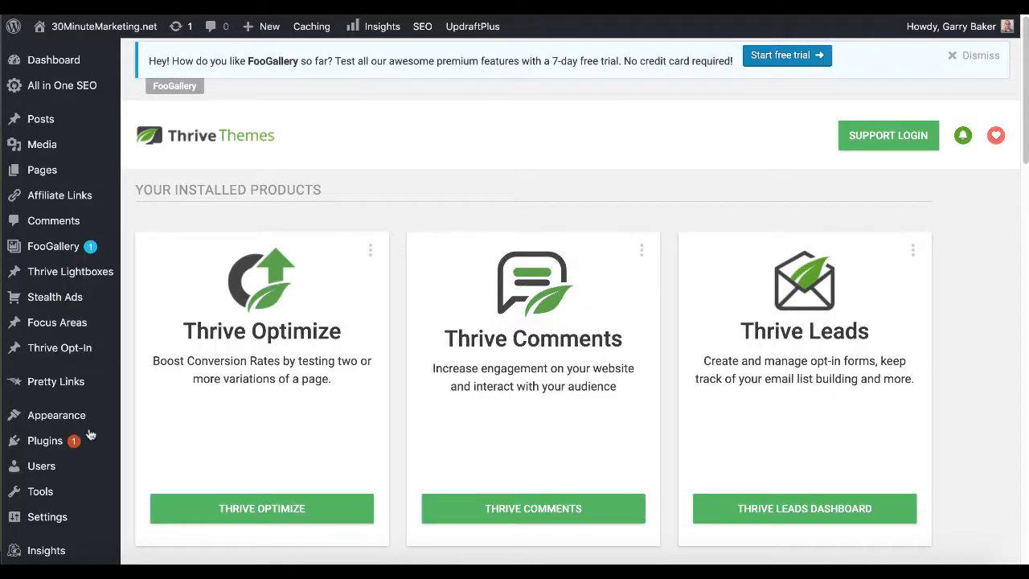
Step: Look through the installed products and features on the Thrive Dashboard and open Thrive Optimize
scroll(73, 496, "down", 8)
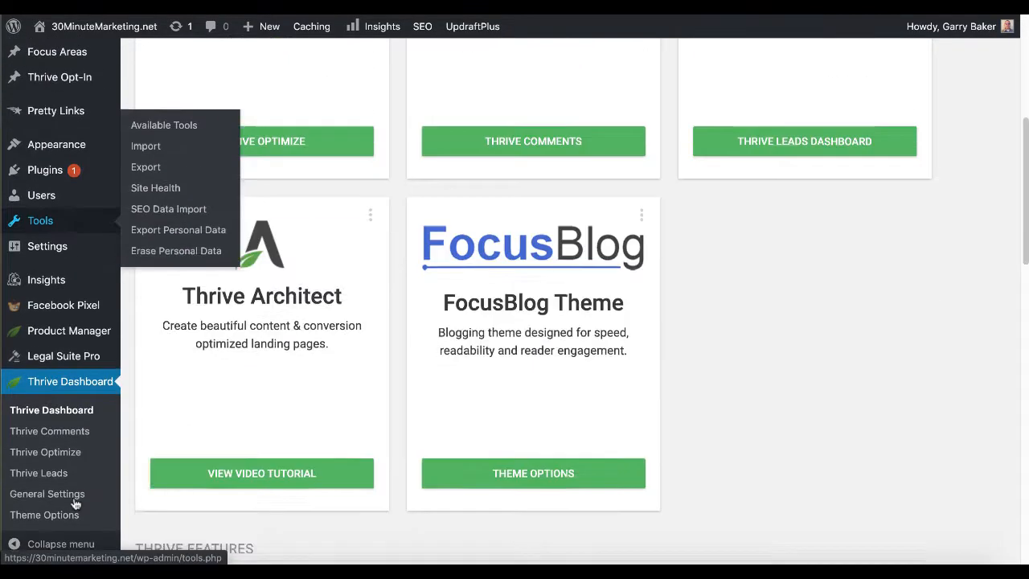
scroll(241, 459, "up", 5)
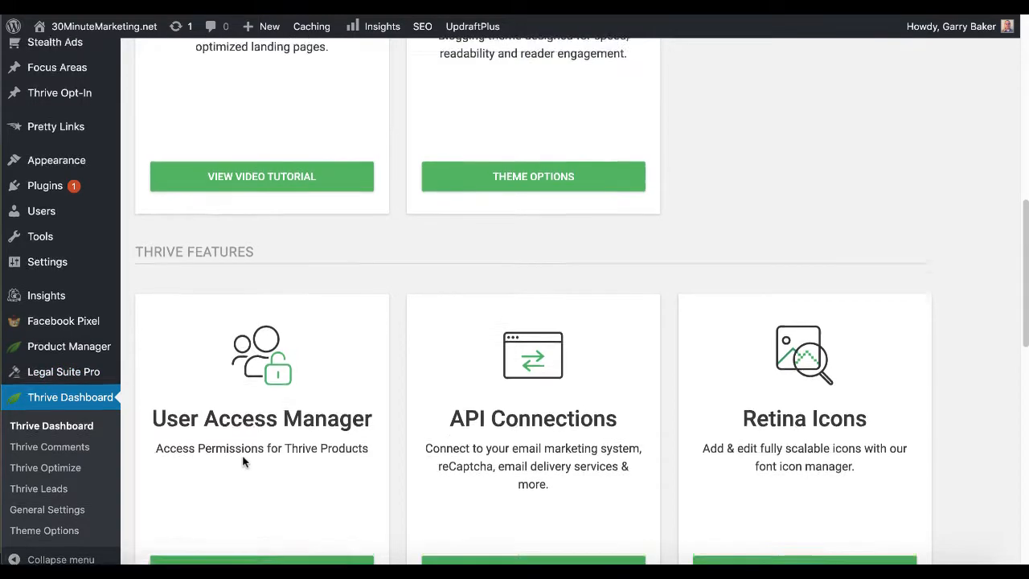
scroll(89, 434, "down", 4)
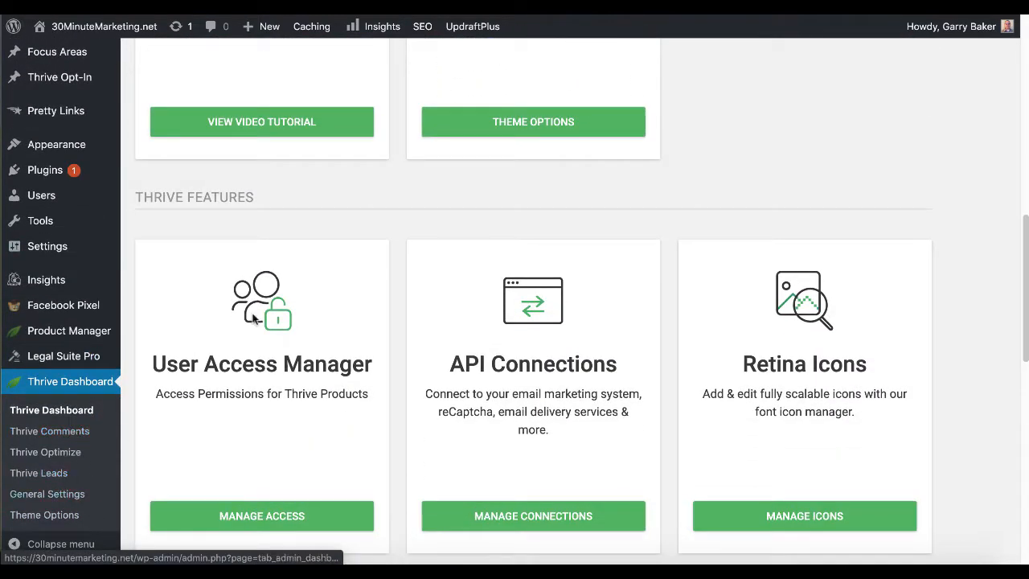
scroll(81, 490, "up", 1)
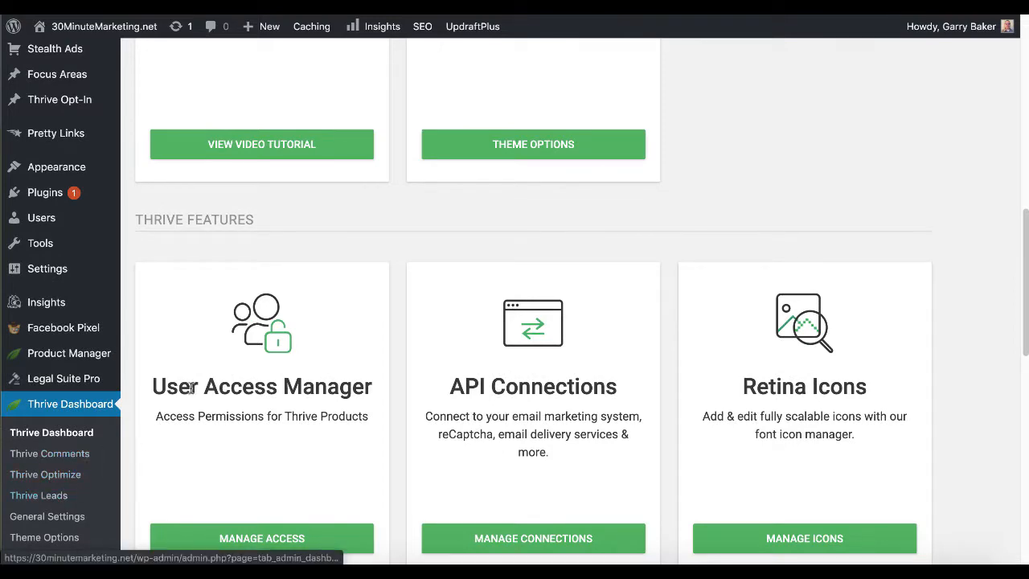
scroll(195, 384, "up", 4)
scroll(194, 384, "up", 4)
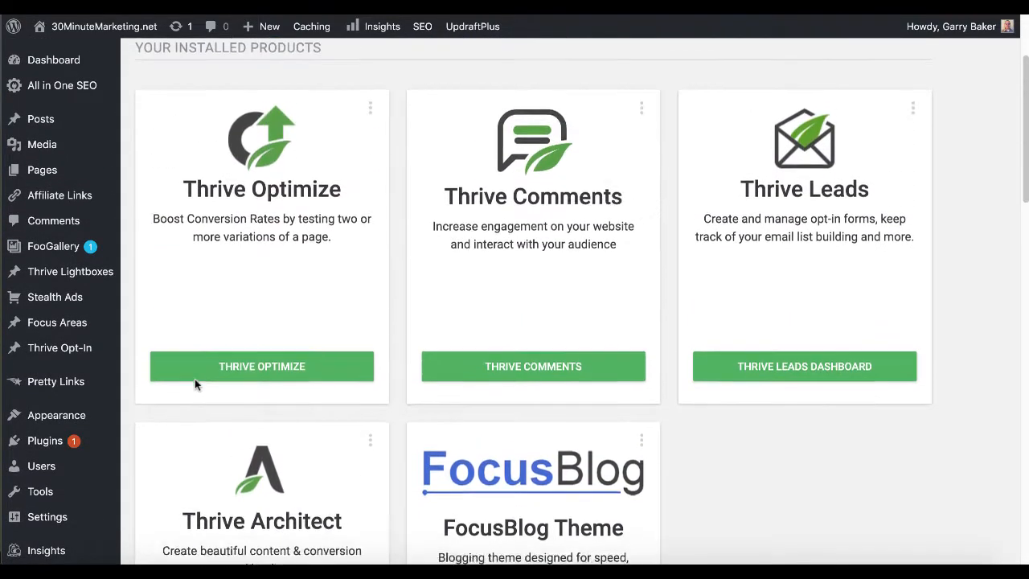
scroll(281, 254, "up", 1)
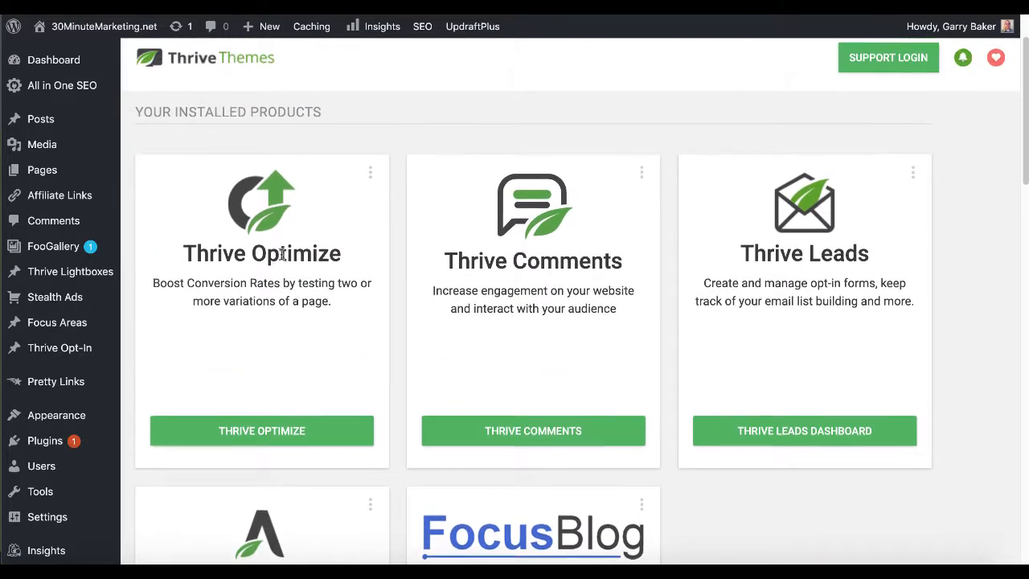
left_click(269, 462)
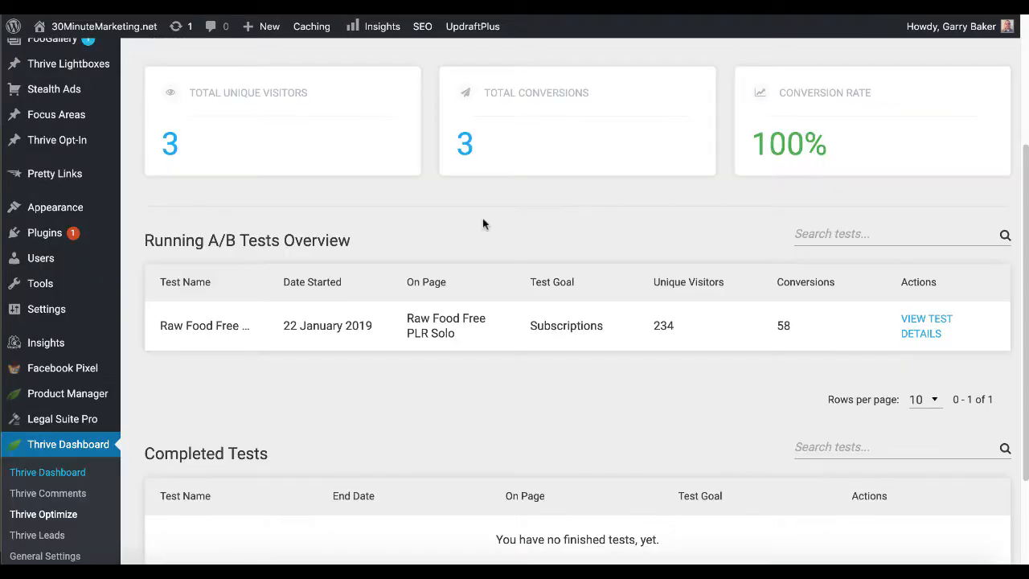
Step: Review the last 30 days stats and the running and completed A/B tests on the Optimize Dashboard
scroll(482, 223, "up", 3)
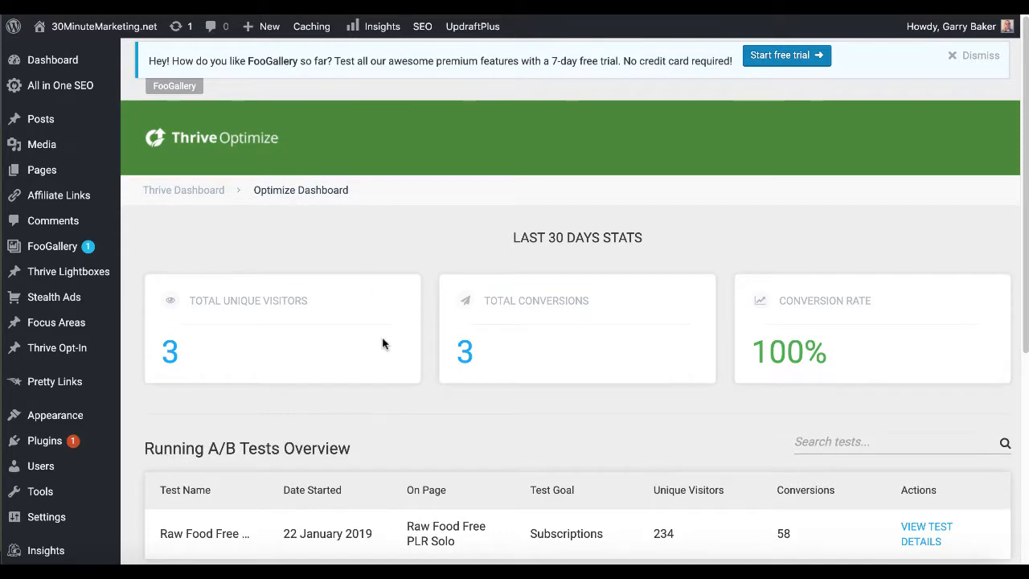
scroll(382, 343, "down", 1)
scroll(509, 342, "down", 1)
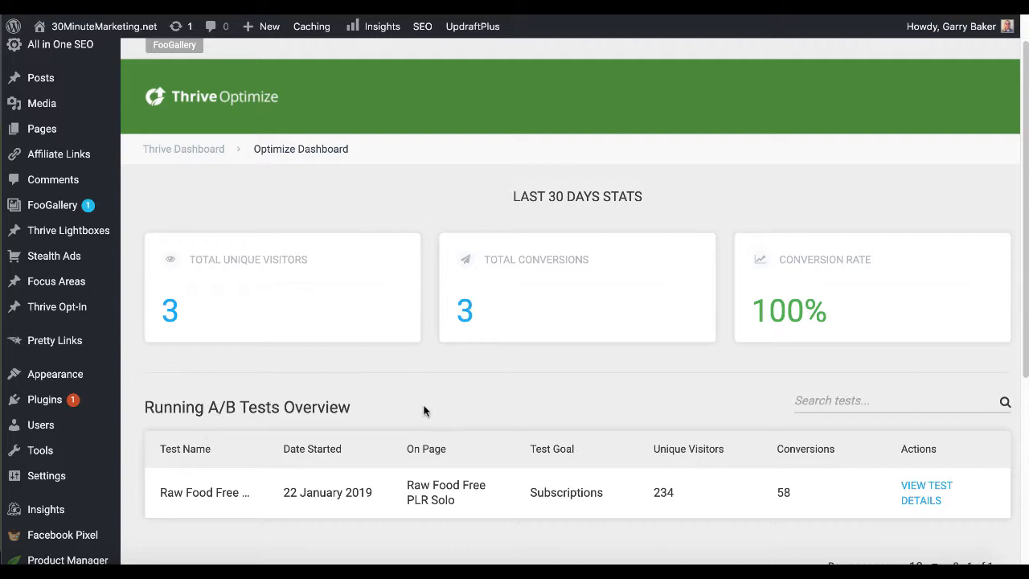
scroll(424, 412, "down", 2)
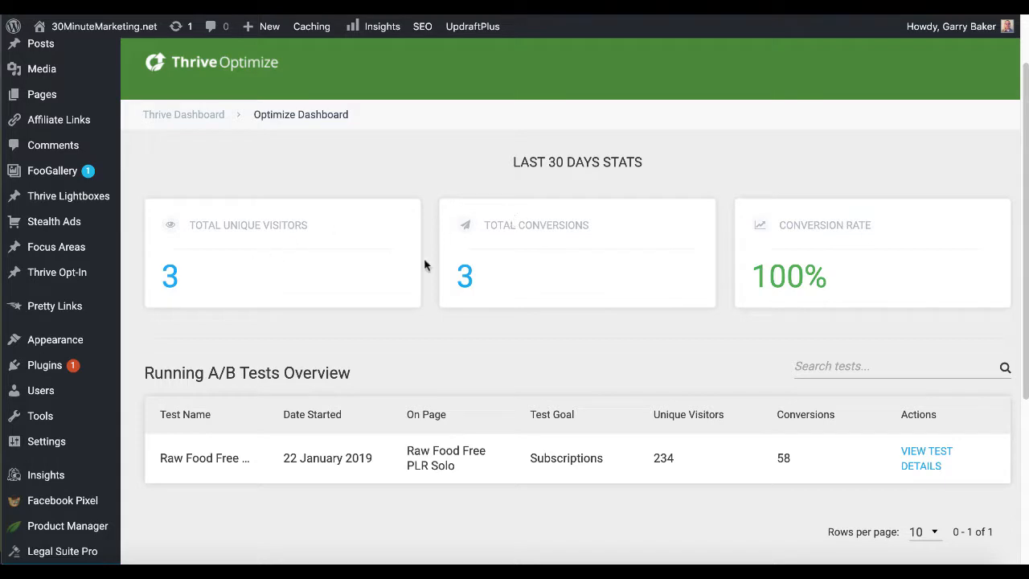
scroll(604, 367, "down", 2)
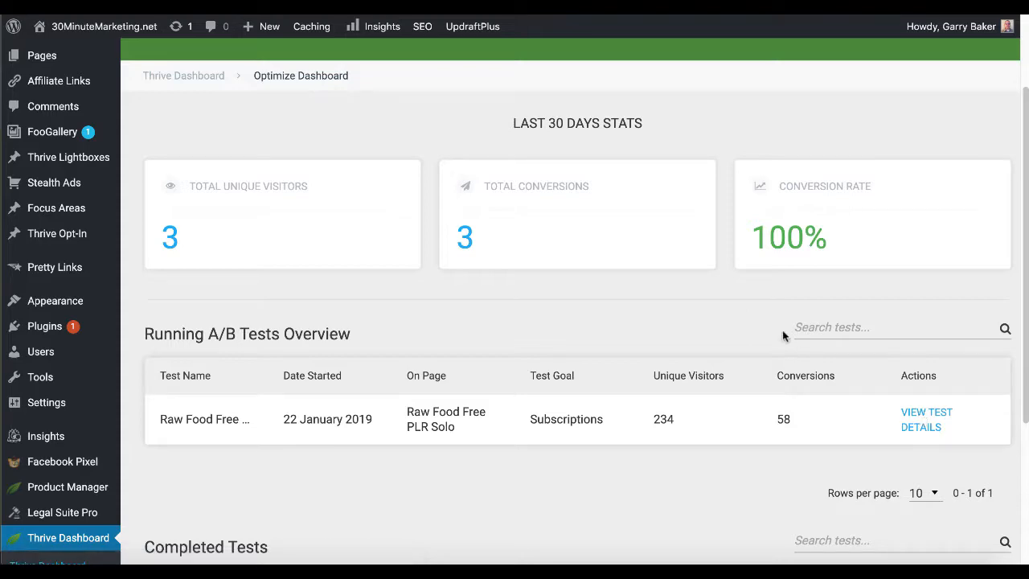
scroll(694, 235, "down", 1)
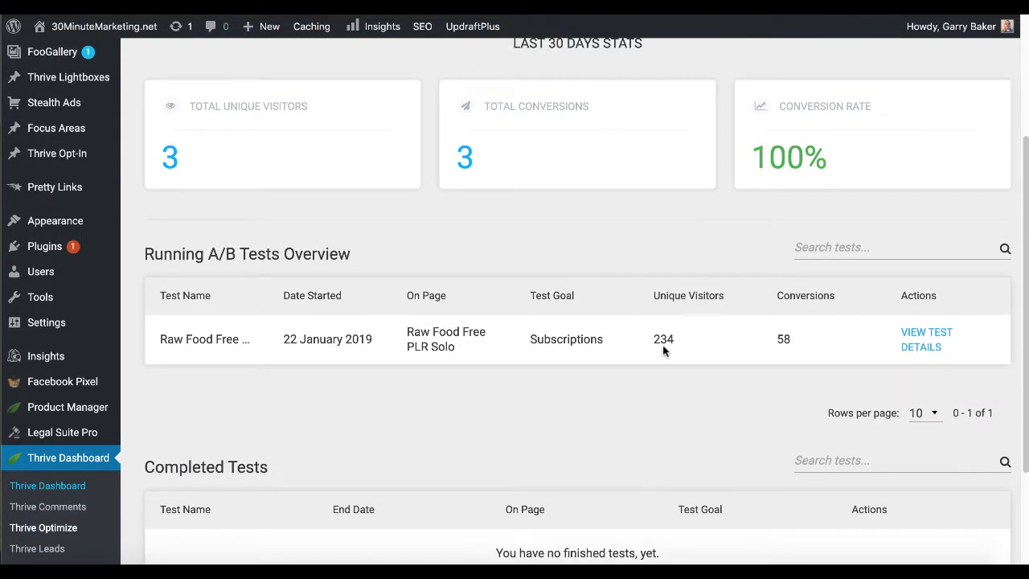
scroll(662, 345, "down", 1)
scroll(663, 345, "up", 3)
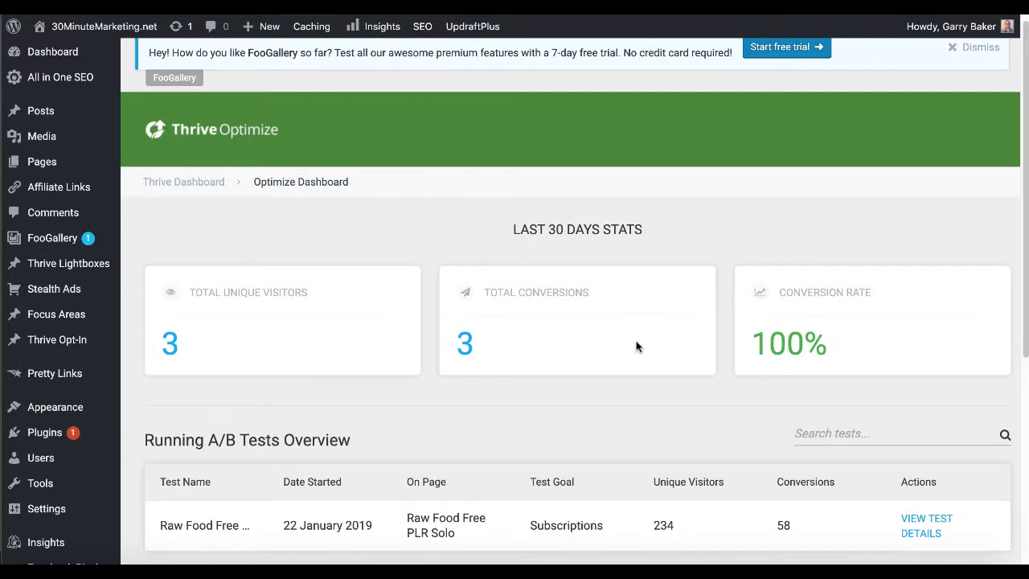
scroll(636, 347, "up", 1)
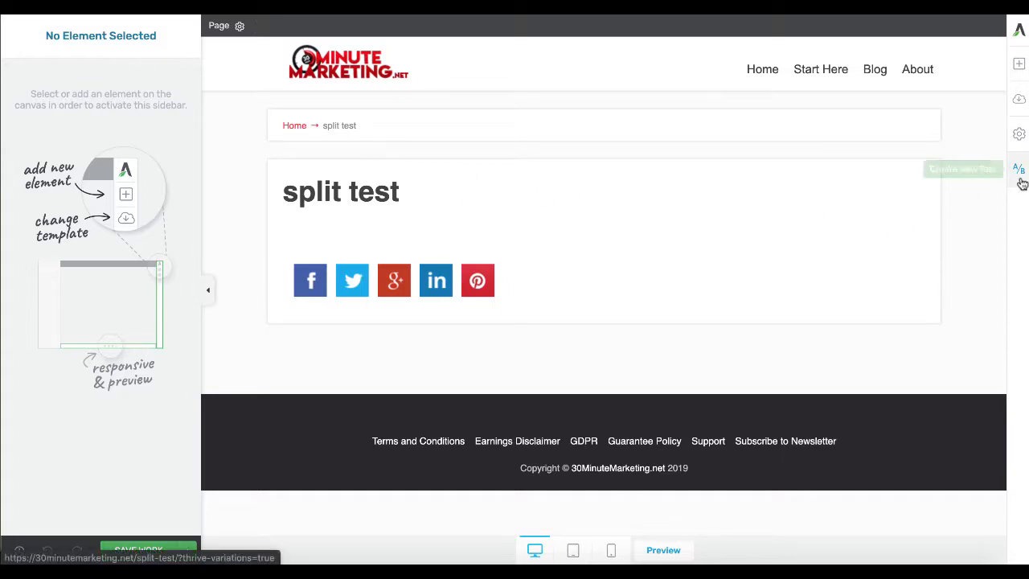
Step: Apply the Bright Smart Lead Generation 2 landing page template from the Bright Smart set and save the work
left_click(1018, 102)
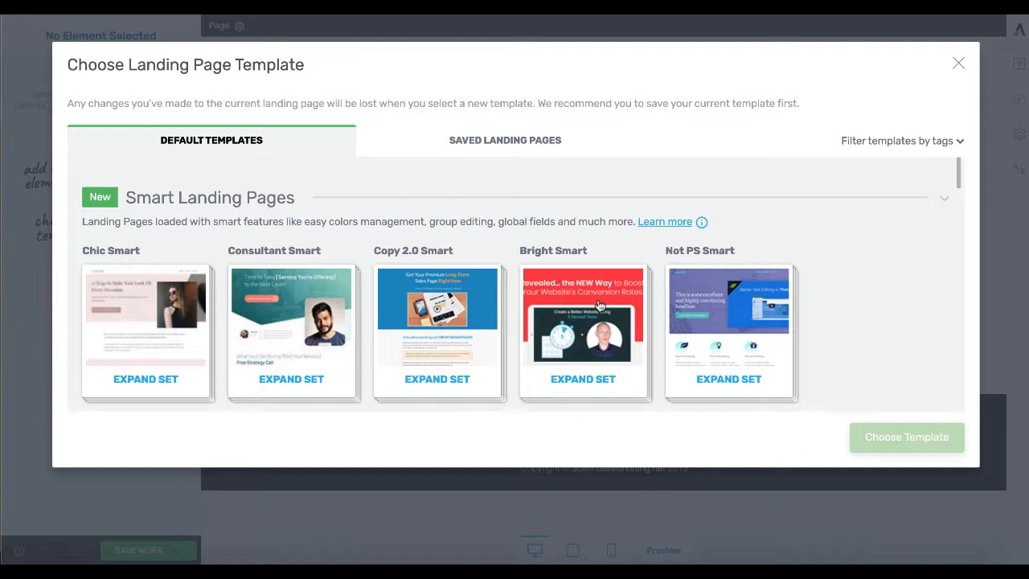
left_click(599, 305)
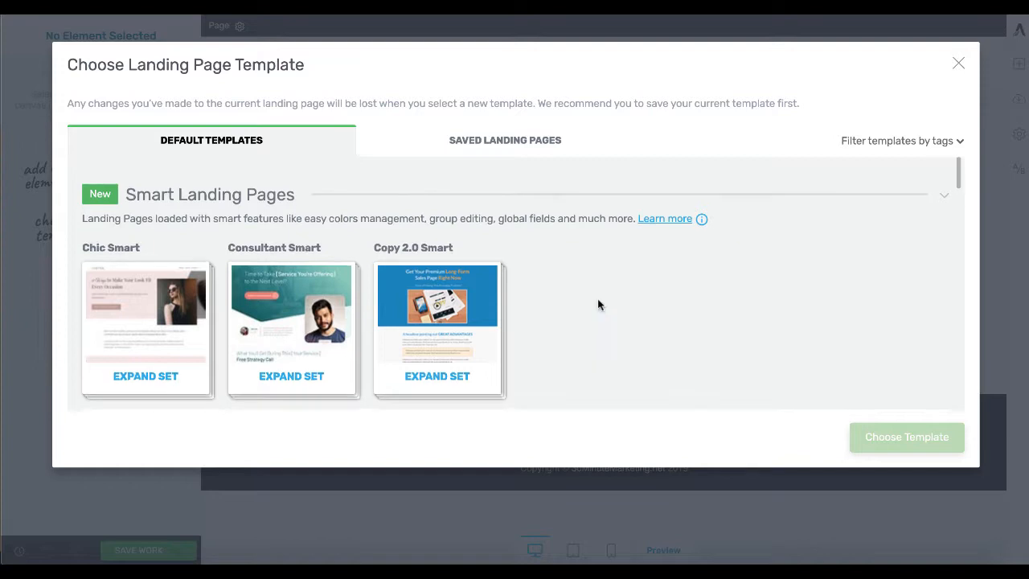
left_click(319, 268)
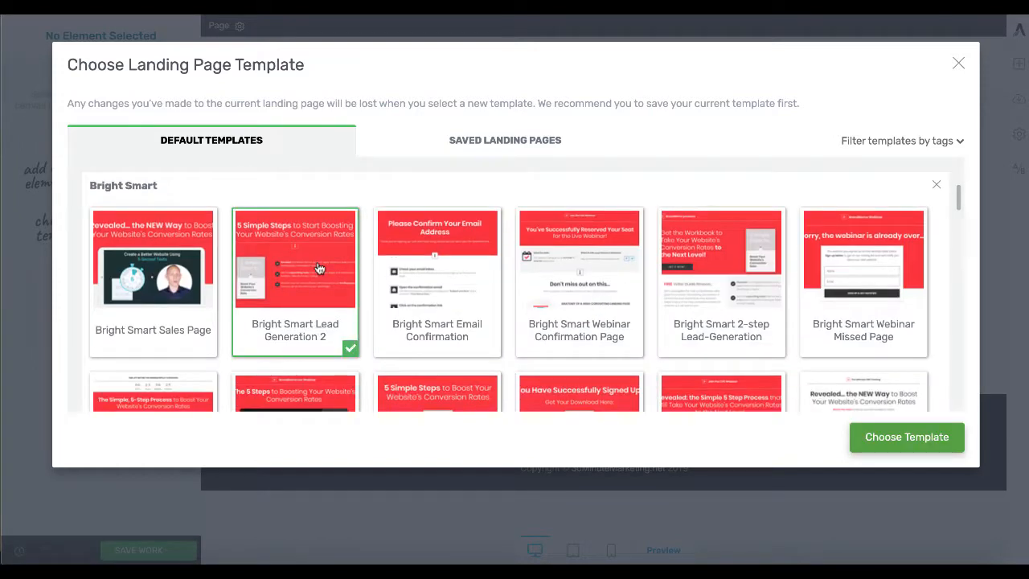
left_click(907, 443)
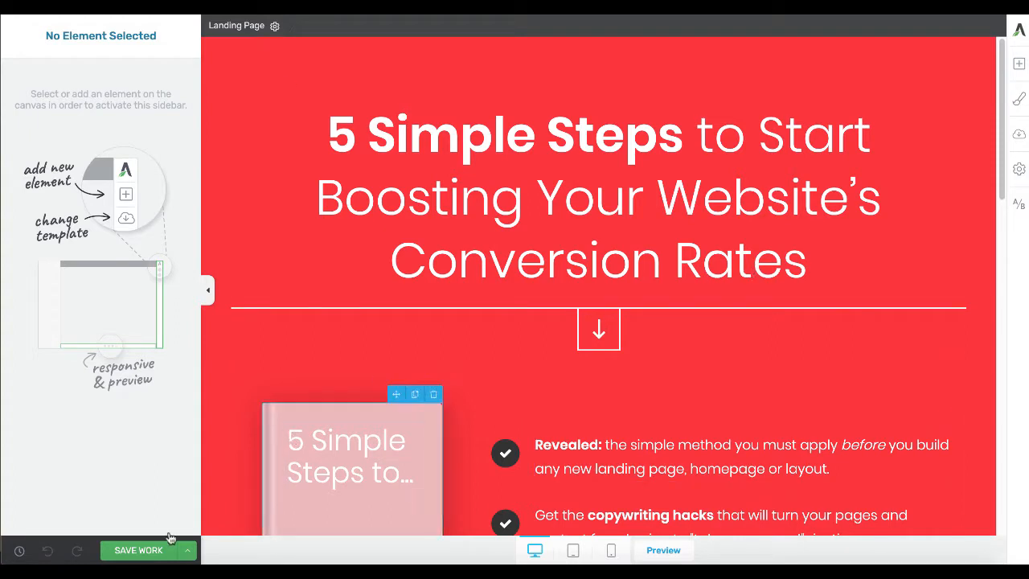
left_click(143, 550)
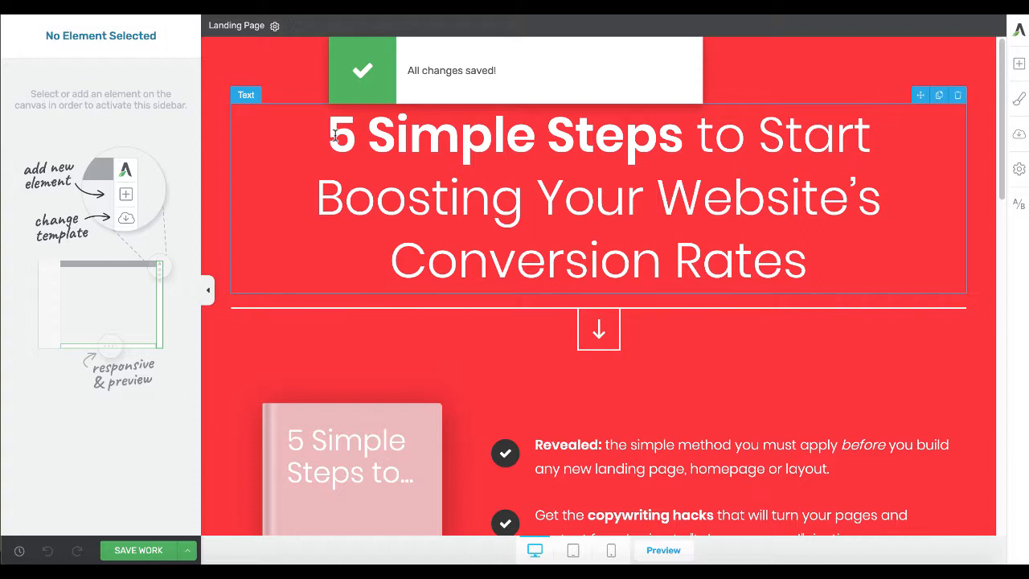
Step: Insert "Revealed: " before "5 Simple Steps" in the landing page's main headline
left_click(335, 137)
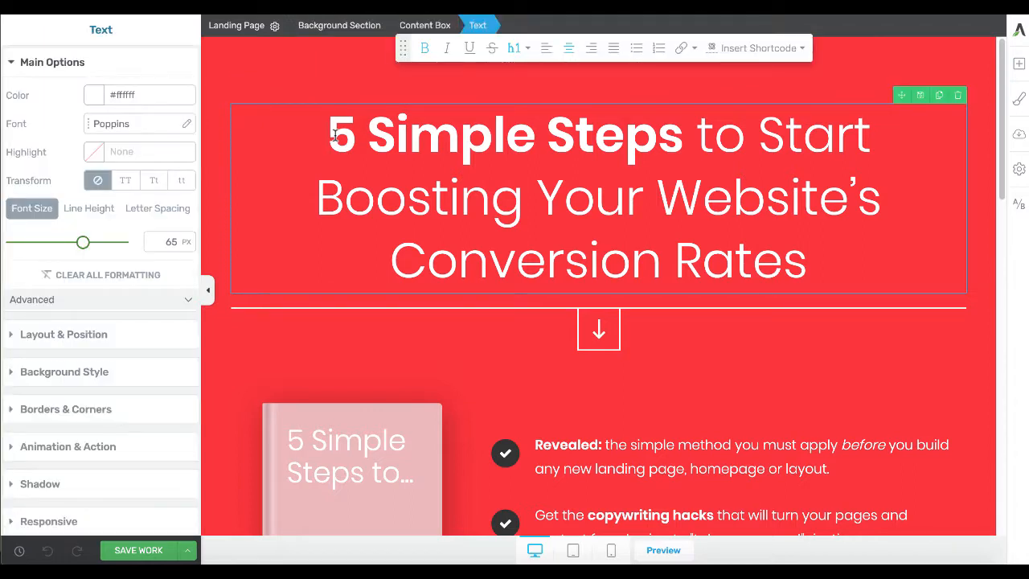
type("Ree")
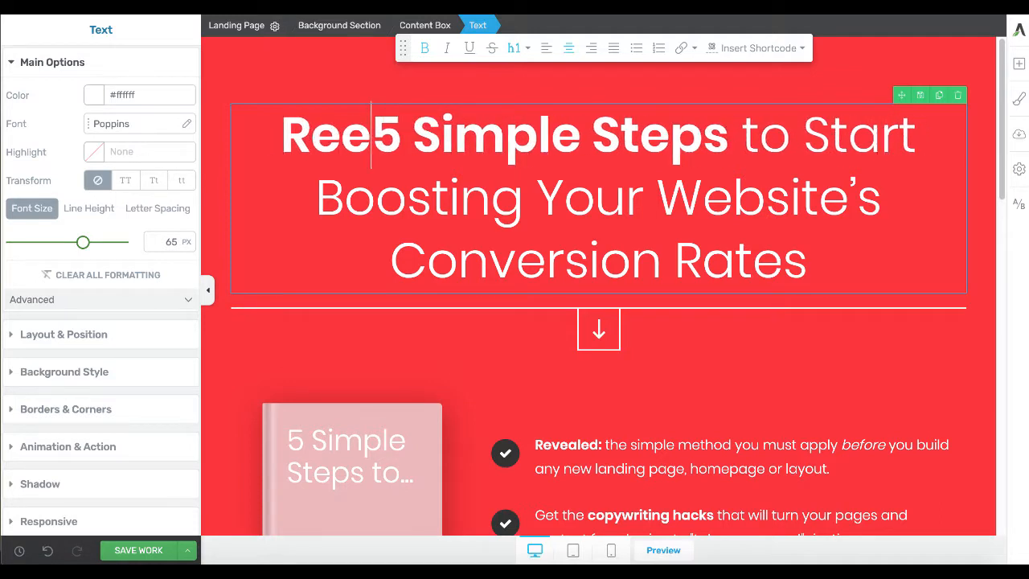
key("BackSpace")
type("vealed")
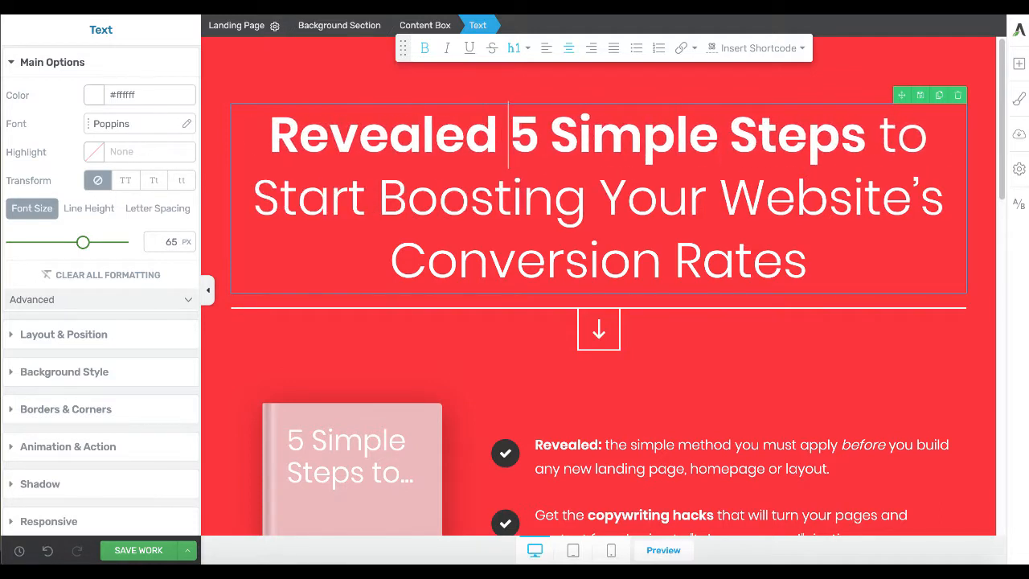
key("BackSpace")
type(":")
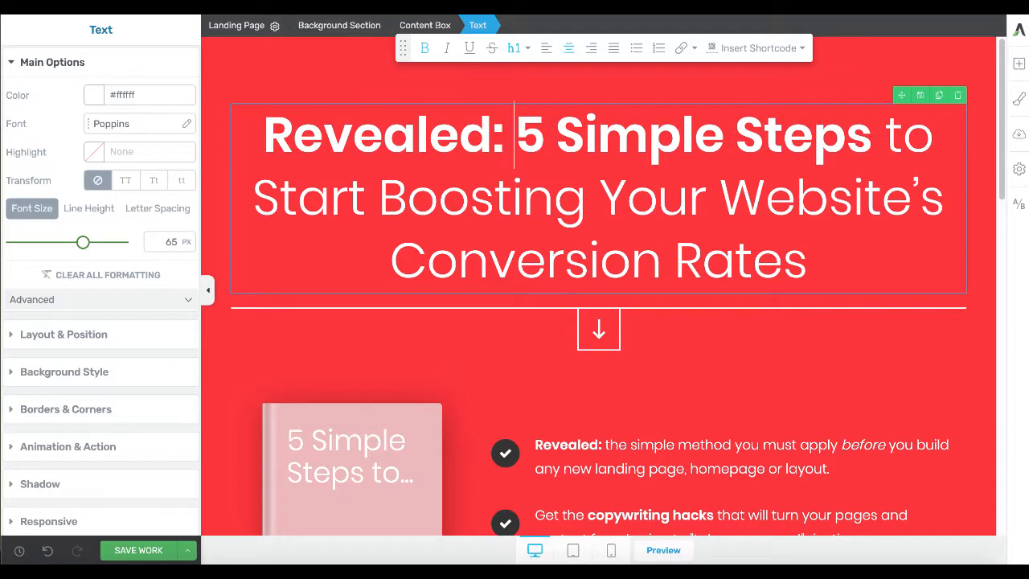
Step: Save the landing page and start creating a new A/B test for it
left_click(144, 552)
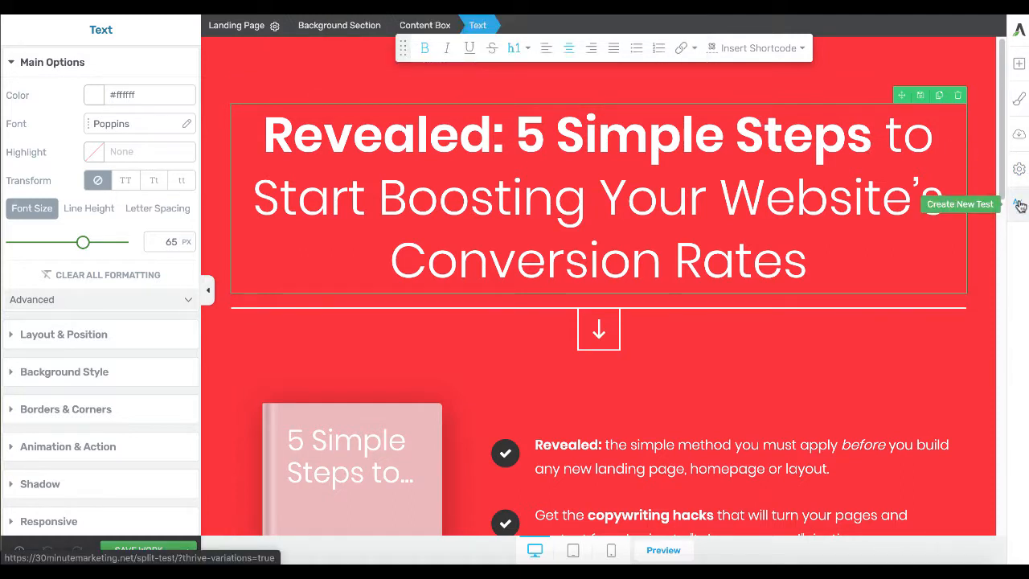
left_click(1019, 206)
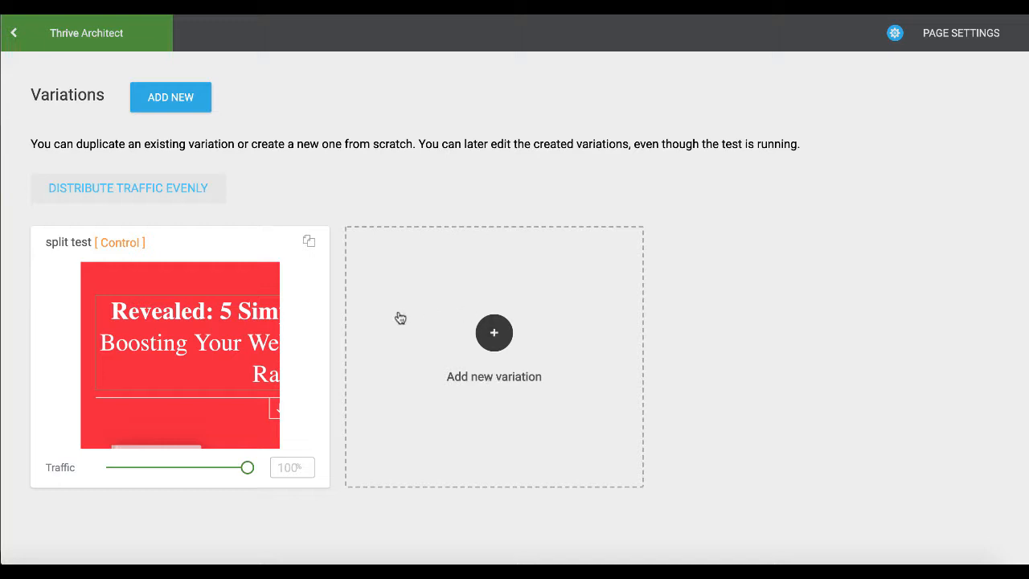
left_click(507, 332)
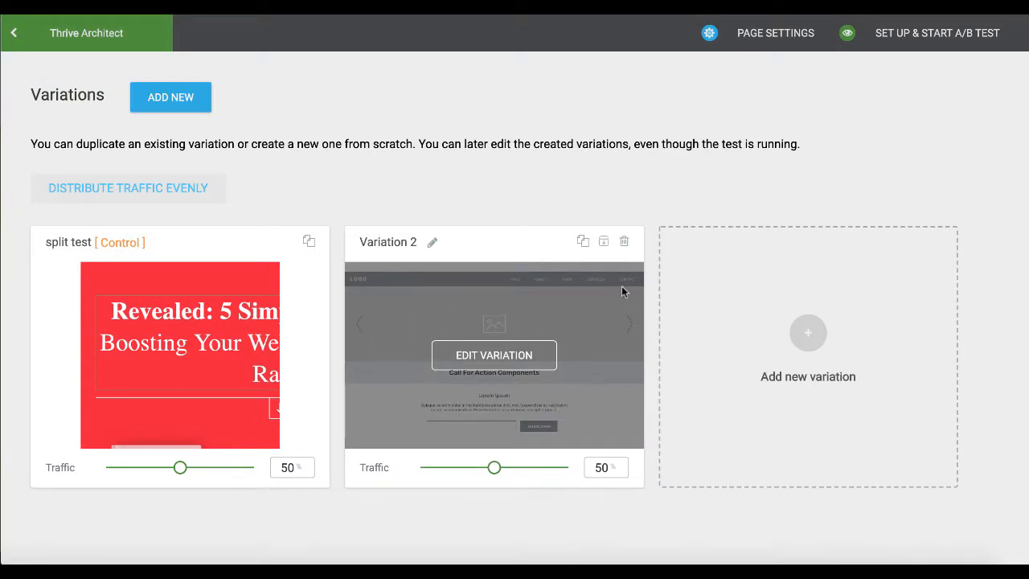
left_click(624, 242)
left_click(720, 229)
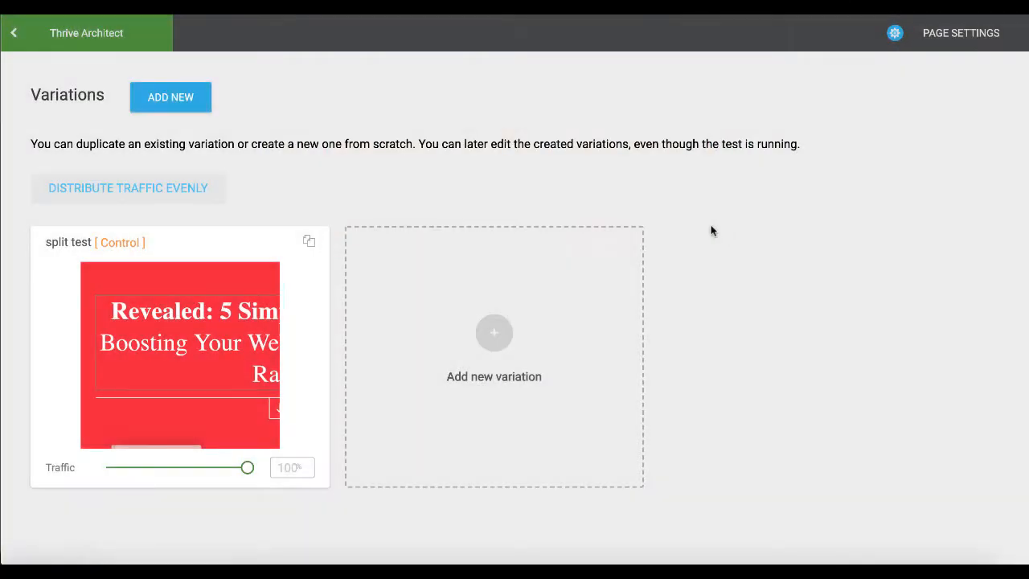
Step: Duplicate the "split test" control variation and open the copy for editing
left_click(309, 244)
left_click(310, 245)
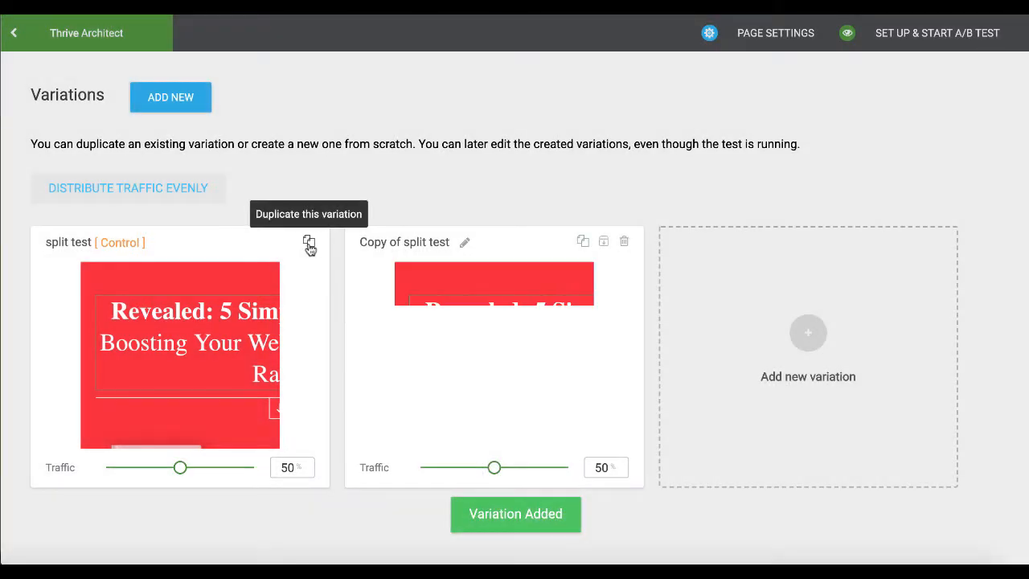
mouse_move(533, 298)
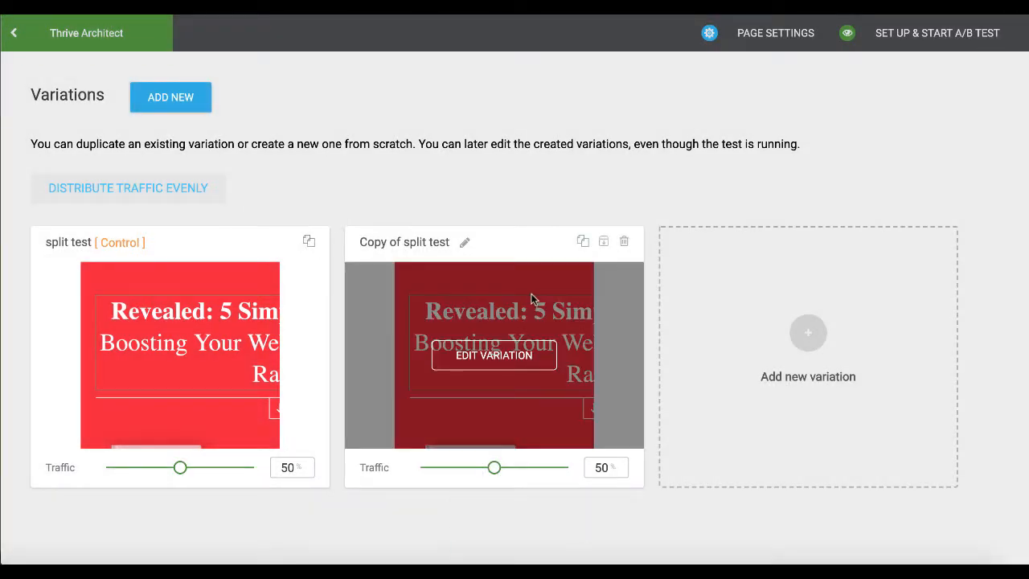
left_click(480, 360)
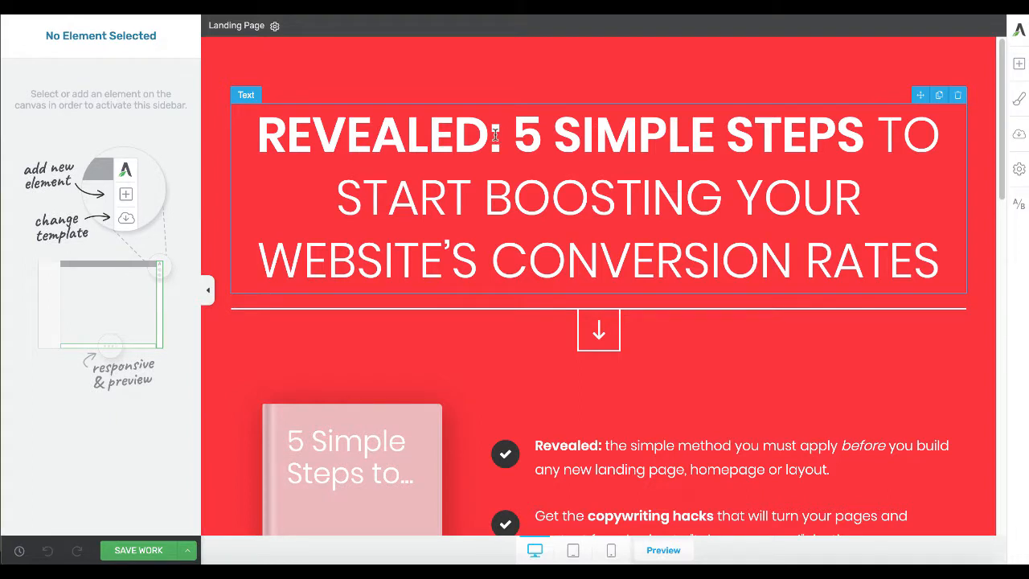
Step: Replace "Revealed:" with "Free Report Shows You" in the copied variation's main headline and save the work
left_click(495, 135)
key("BackSpace")
key("BackSpace")
key("BackSpace")
key("BackSpace")
key("BackSpace")
key("BackSpace")
key("BackSpace")
key("BackSpace")
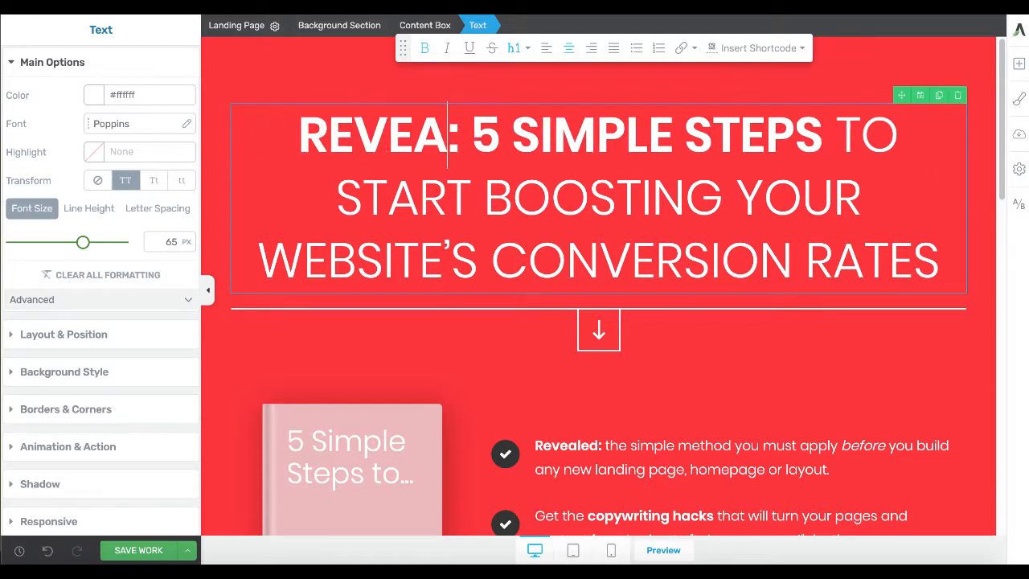
type("F")
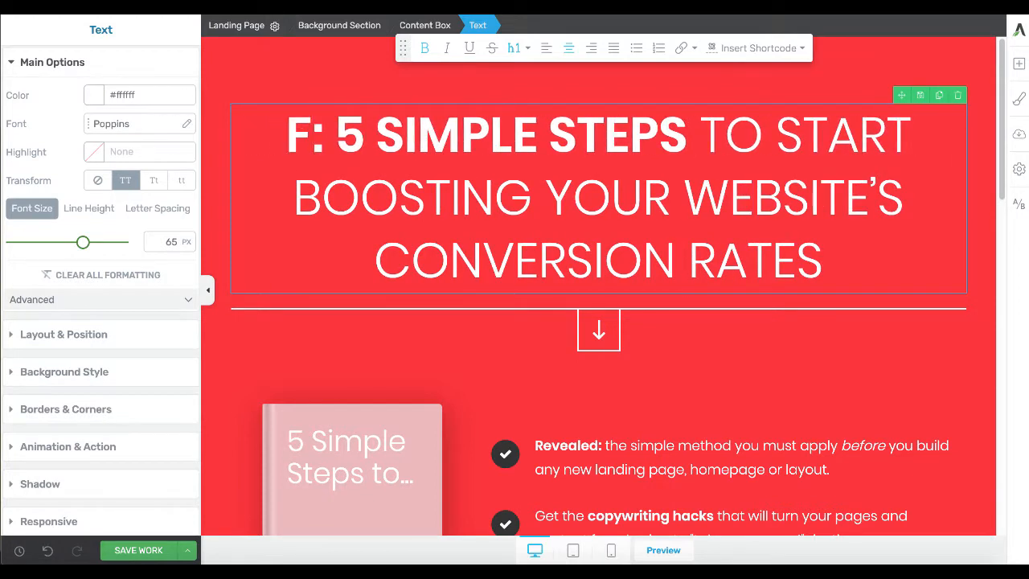
type("REE REPO")
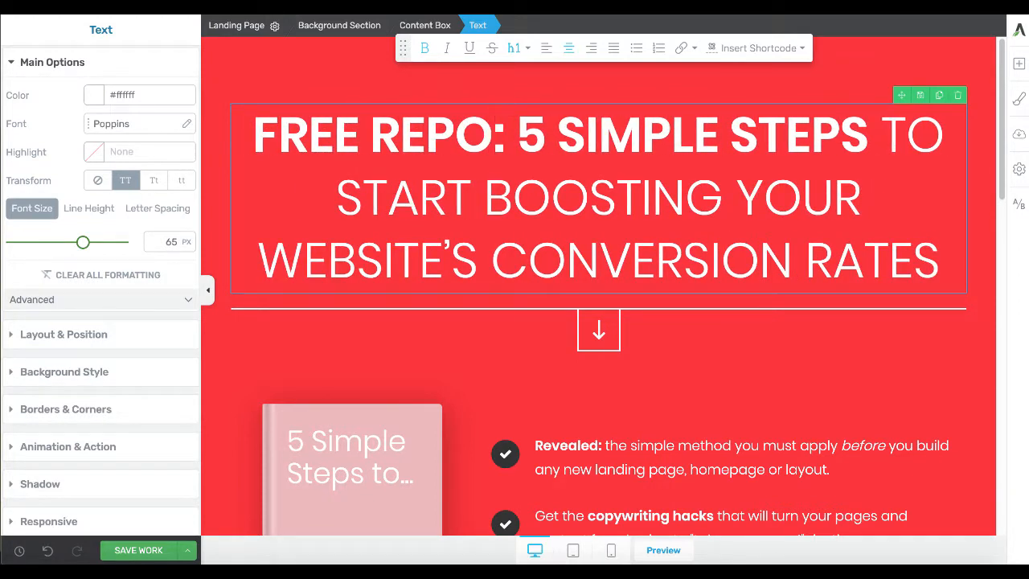
type("RT ")
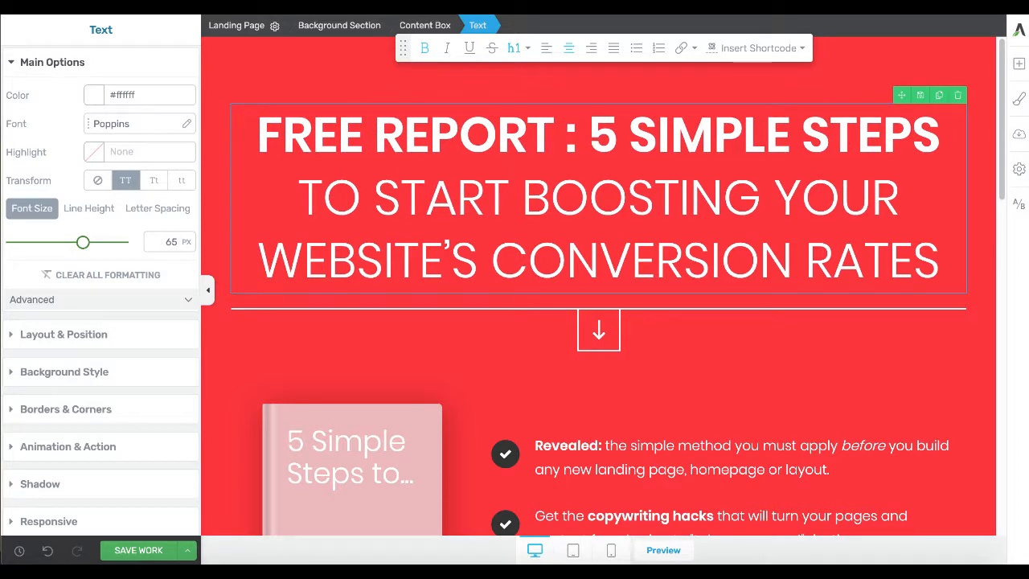
type("ON")
key("BackSpace")
key("BackSpace")
key("BackSpace")
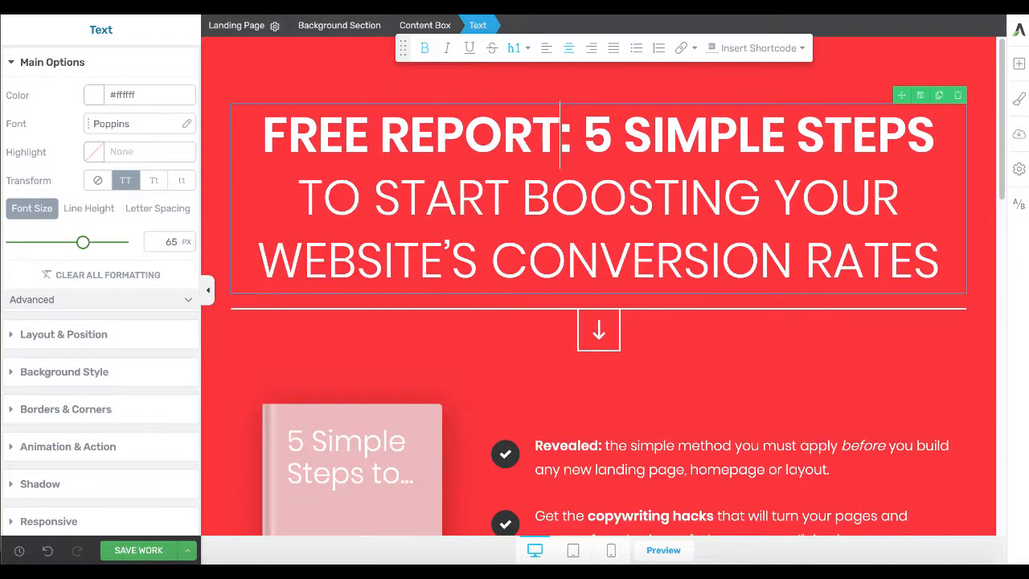
type("H")
key("BackSpace")
type("H")
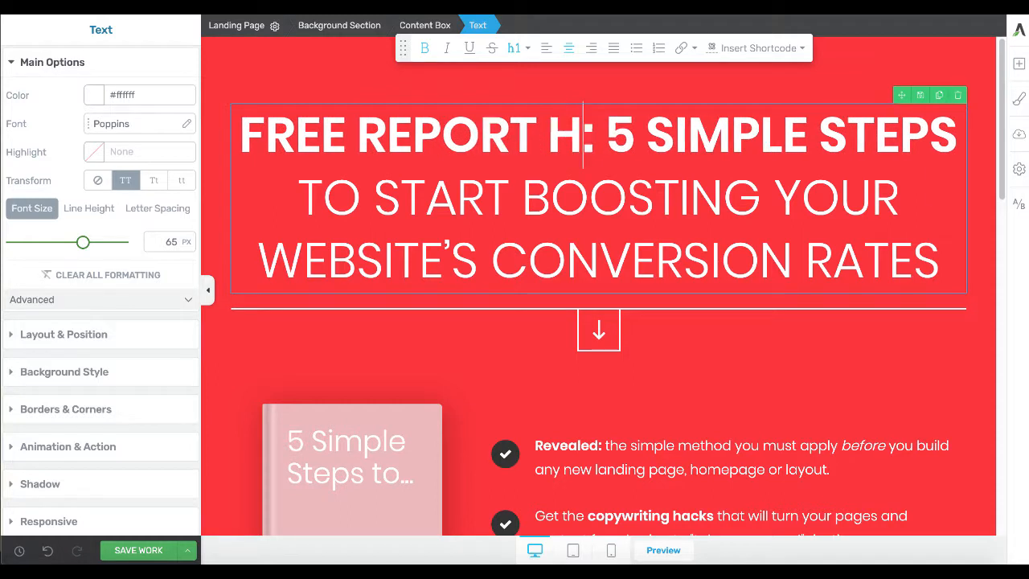
key("BackSpace")
type("SHW")
key("BackSpace")
type("OW")
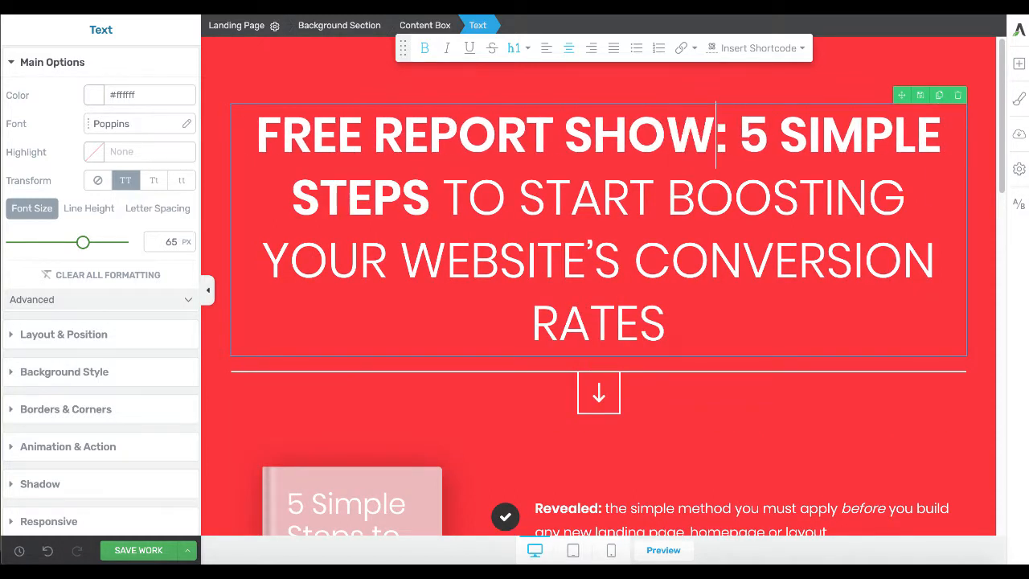
type("S YOU")
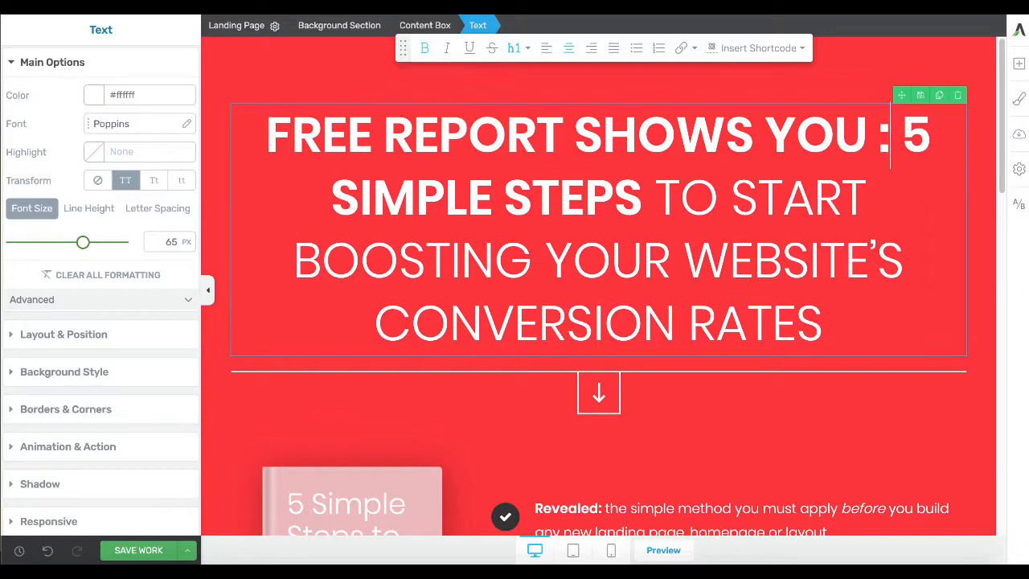
key("BackSpace")
key("BackSpace")
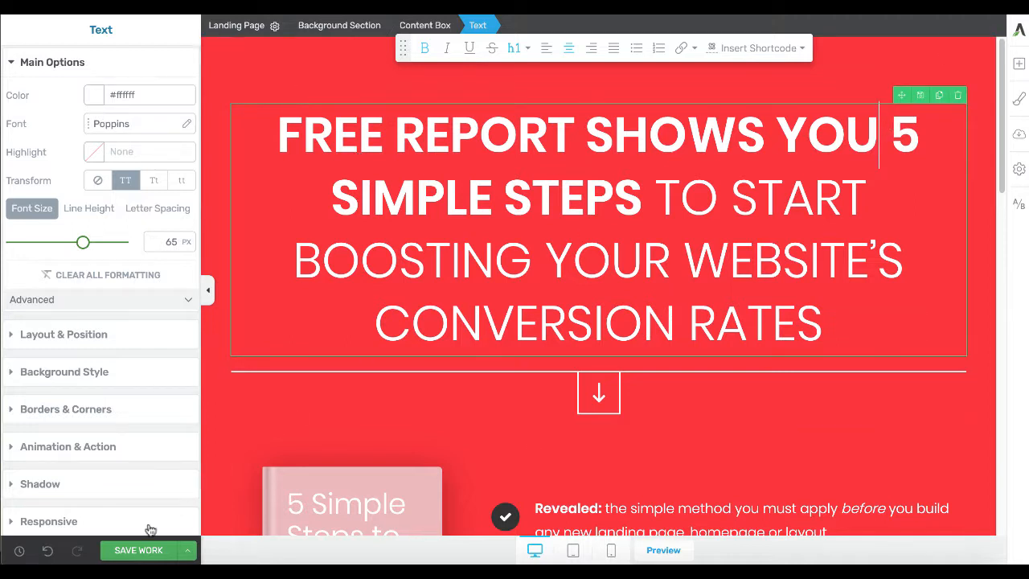
left_click(137, 550)
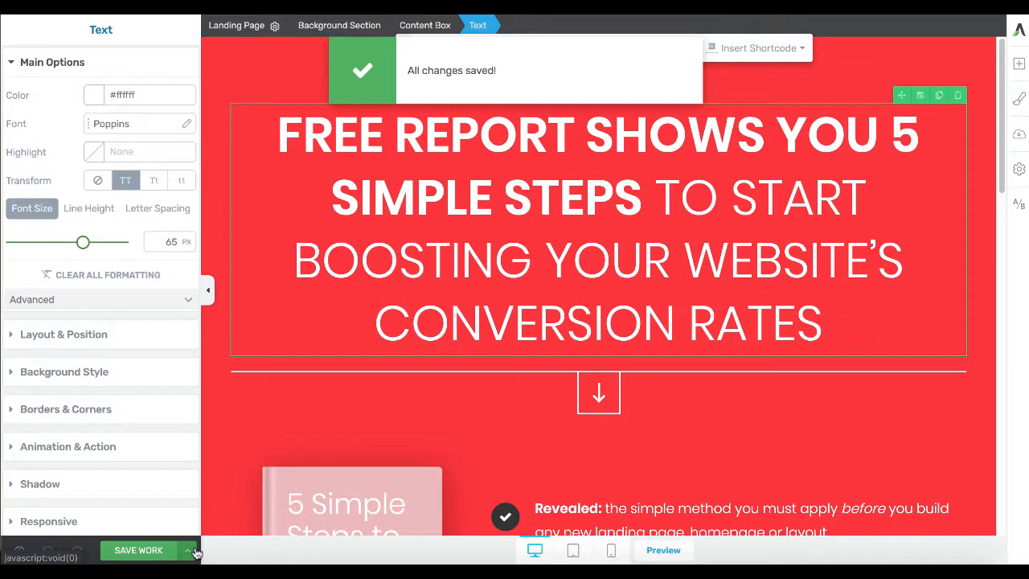
Step: Review the running and completed tests on the Thrive Optimize dashboard, and return to the split test page's variations overview
left_click(1018, 204)
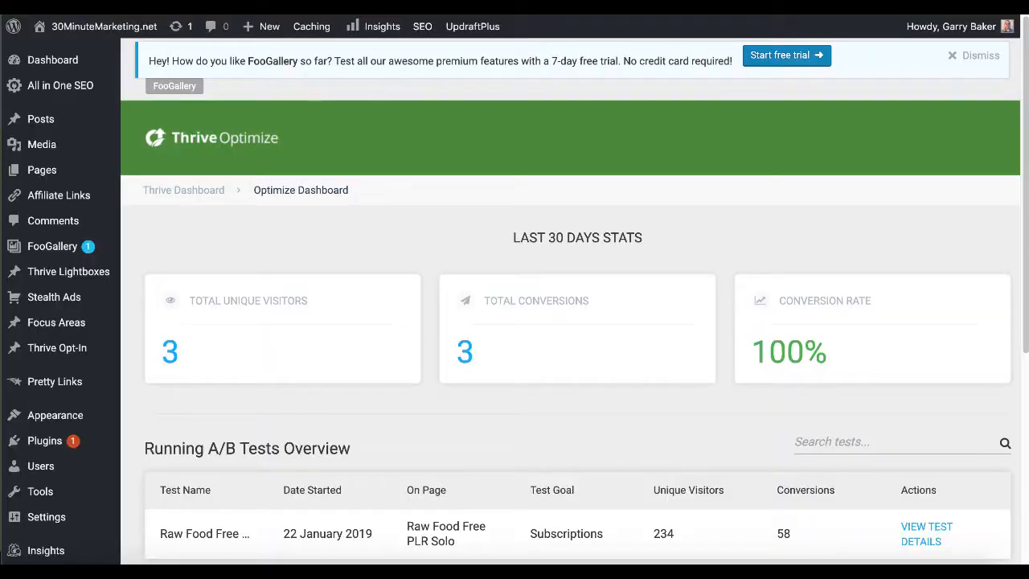
scroll(87, 425, "down", 4)
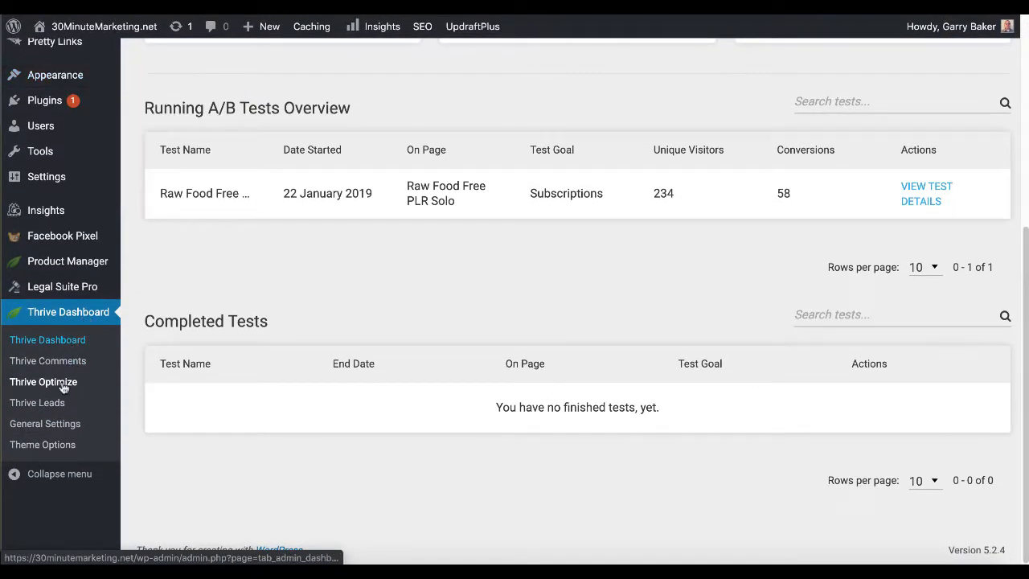
scroll(202, 386, "up", 4)
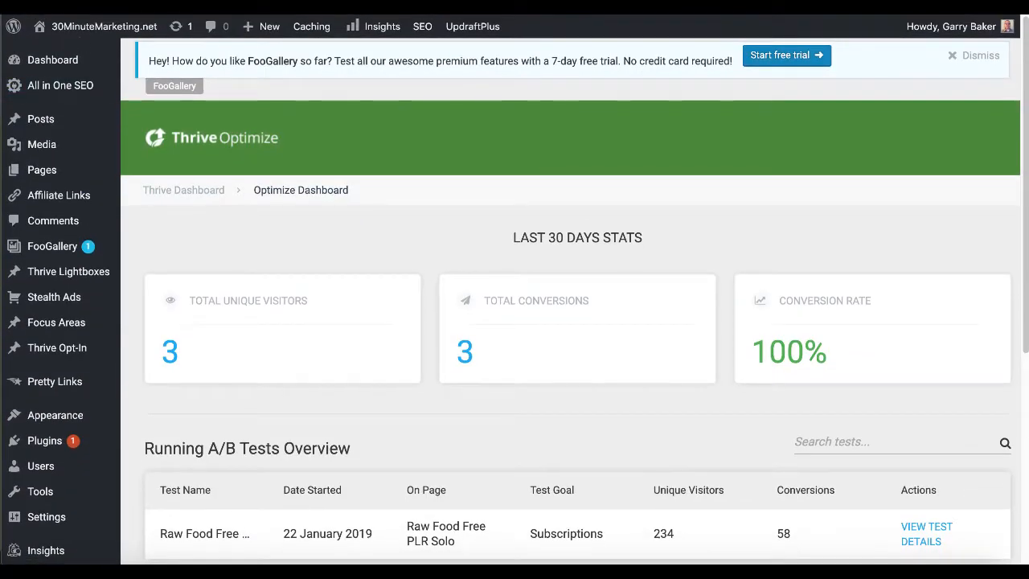
left_click(31, 4)
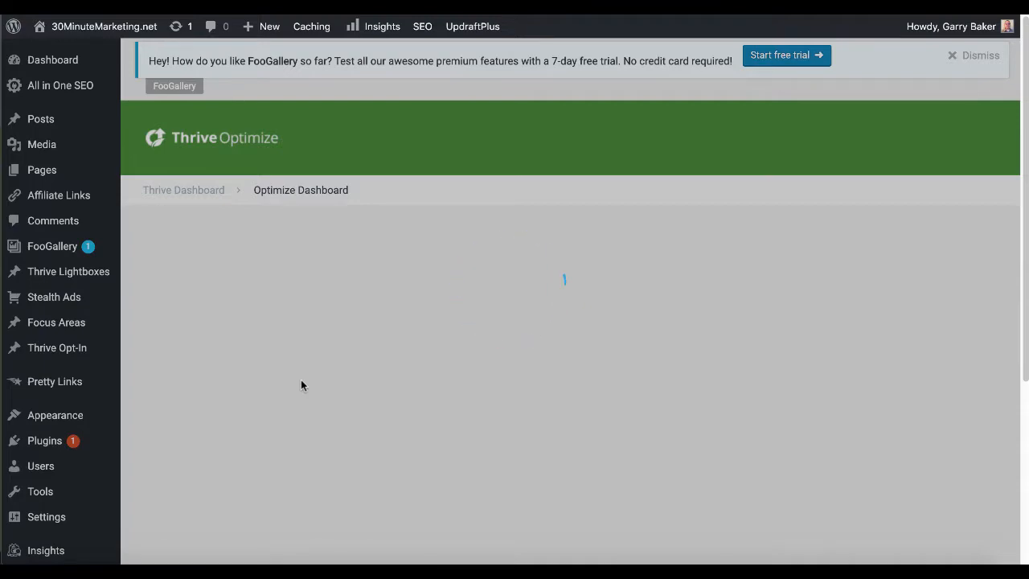
scroll(300, 379, "up", 2)
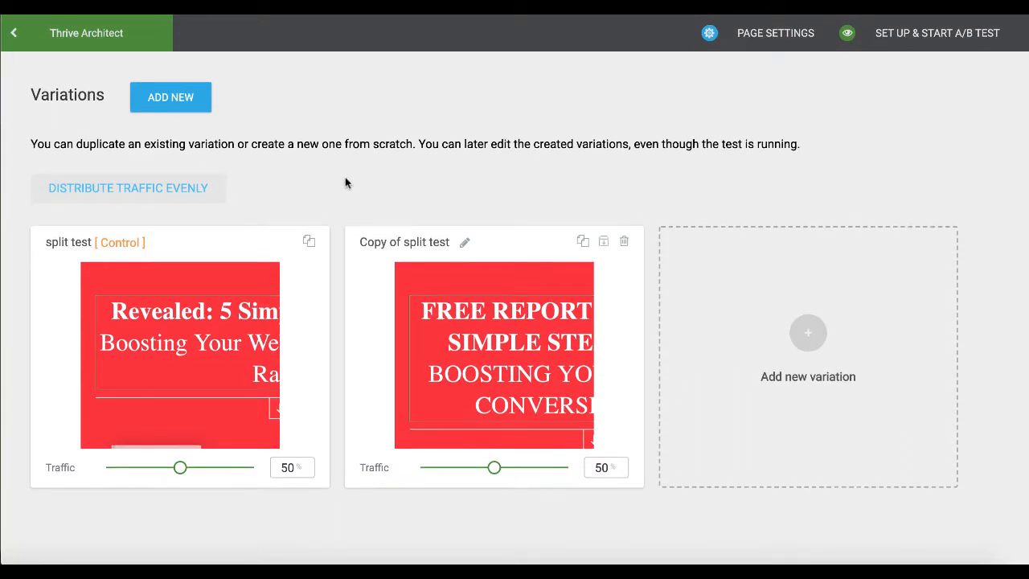
Step: Begin setting up the A/B test from the variations overview and name it "Split Test Headlines"
left_click(906, 35)
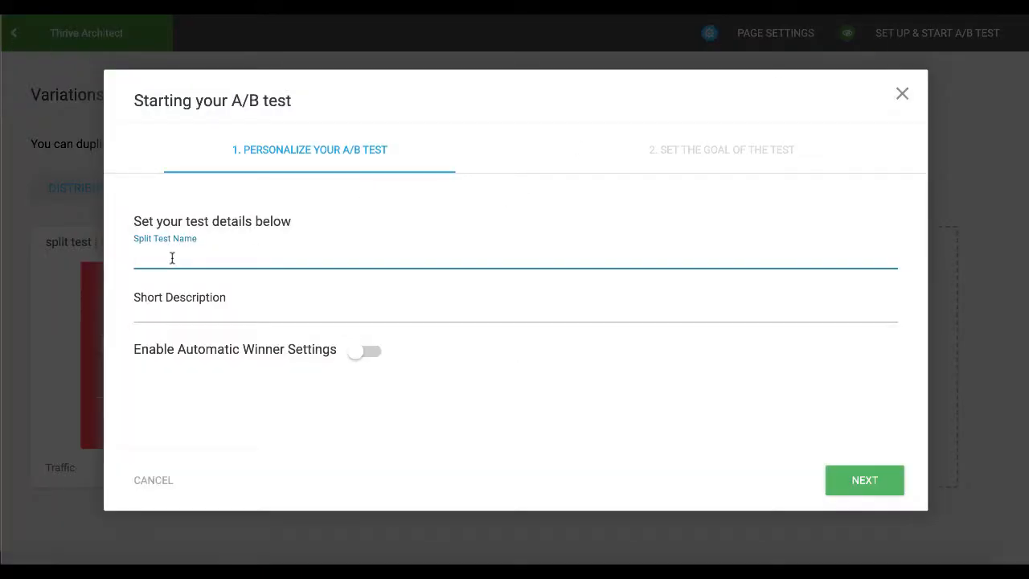
type("SPlit Test Headlines")
left_click(375, 353)
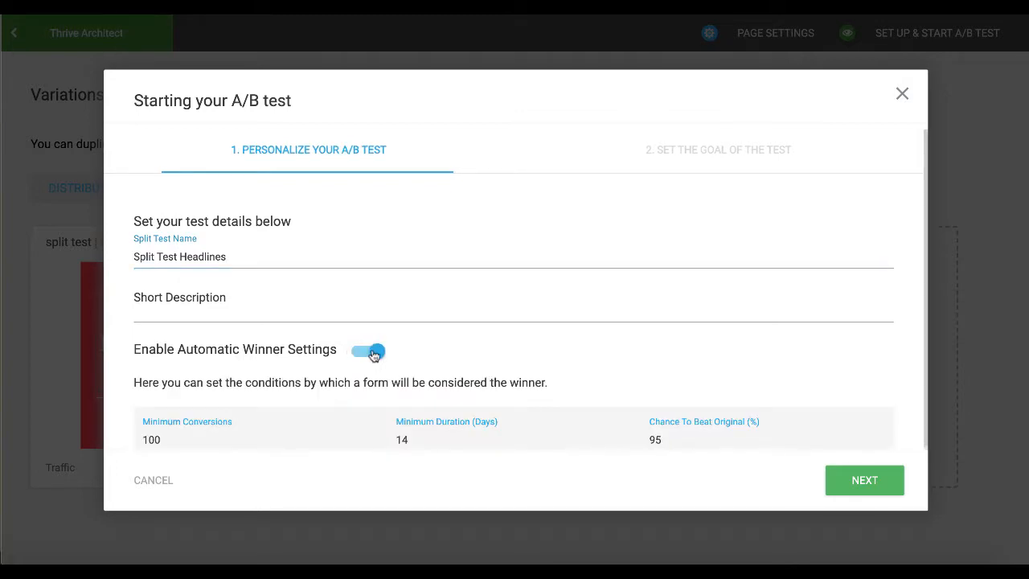
left_click(372, 353)
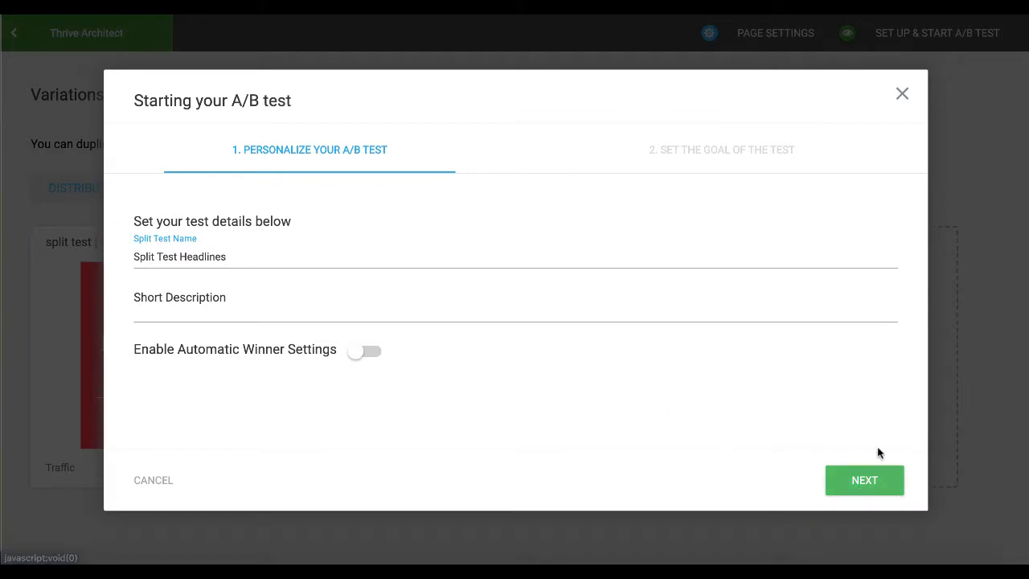
left_click(364, 359)
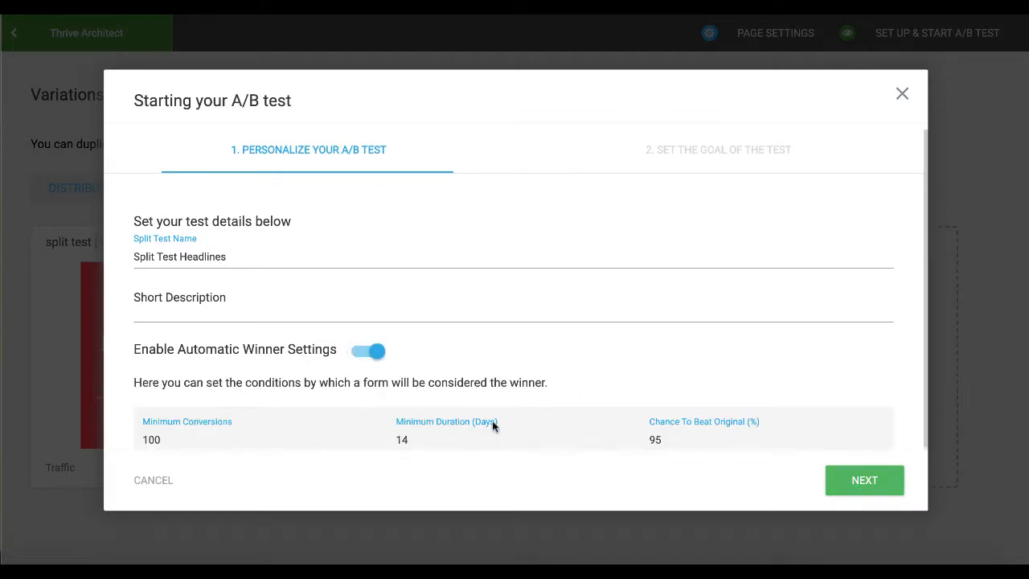
left_click(370, 348)
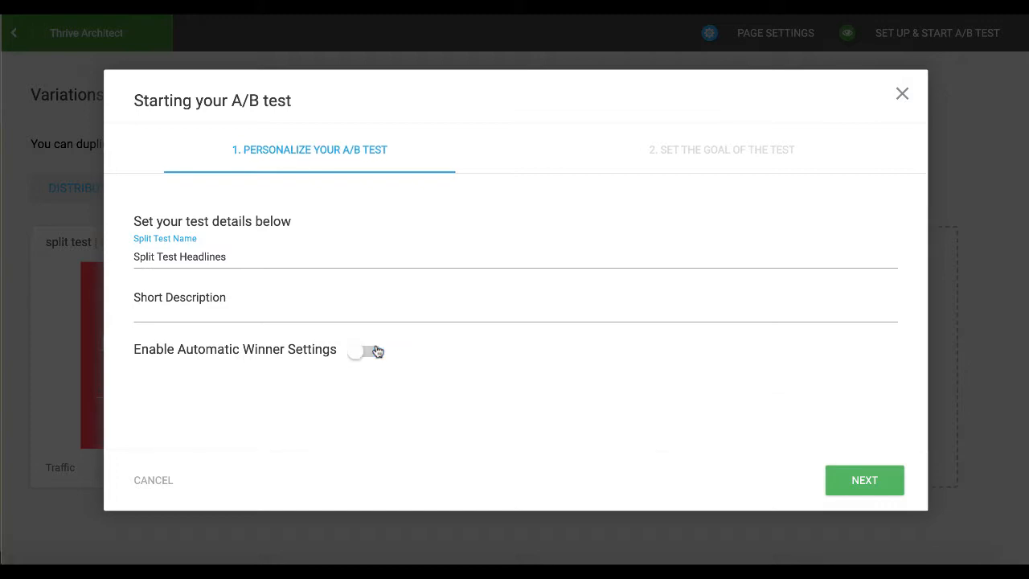
Step: Proceed to the test's goal settings, compare the Visit Goal Page and Subscriptions options, and choose Revenue as the goal
left_click(859, 482)
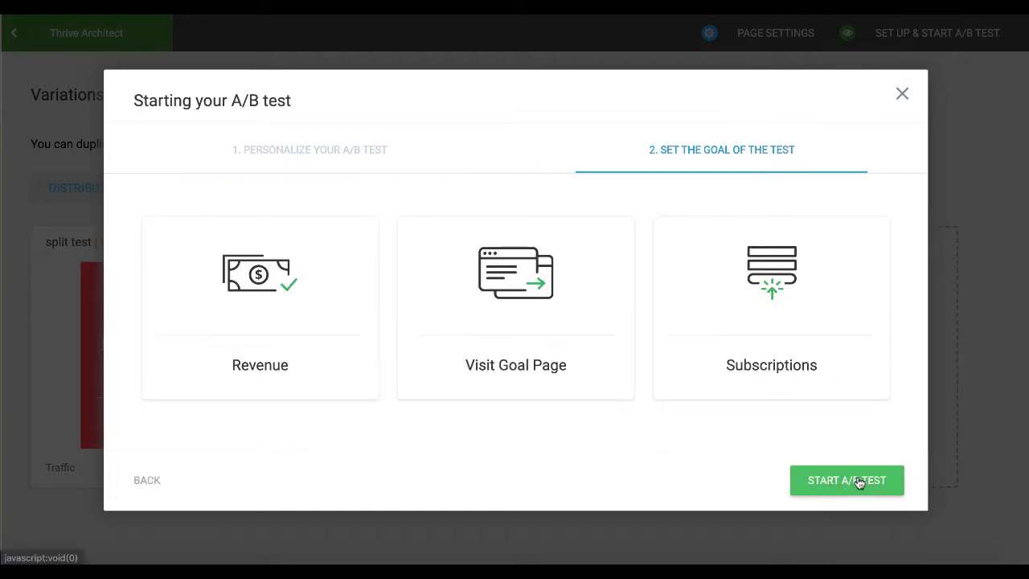
left_click(335, 320)
scroll(503, 286, "up", 3)
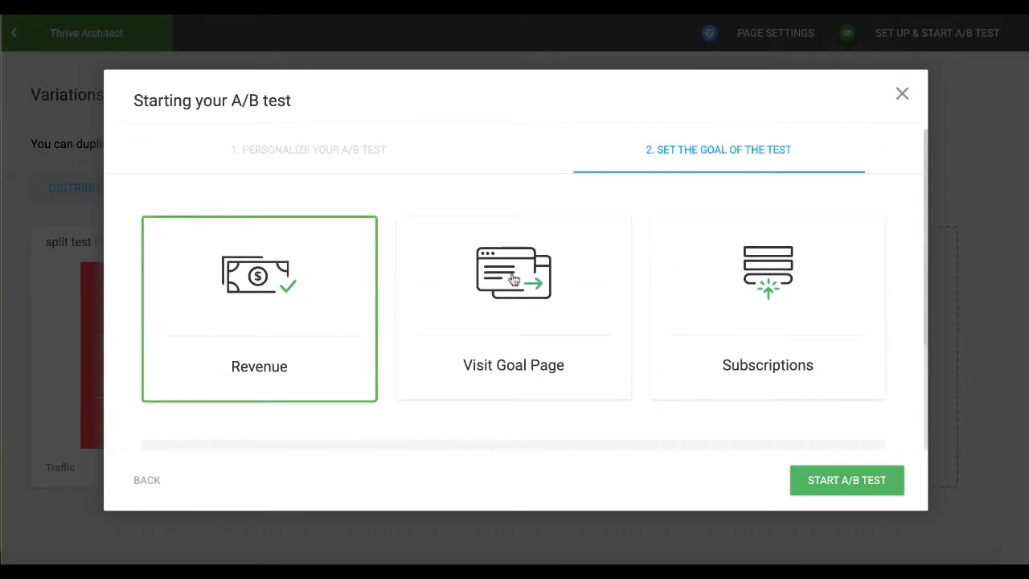
left_click(507, 281)
scroll(511, 281, "up", 3)
left_click(718, 286)
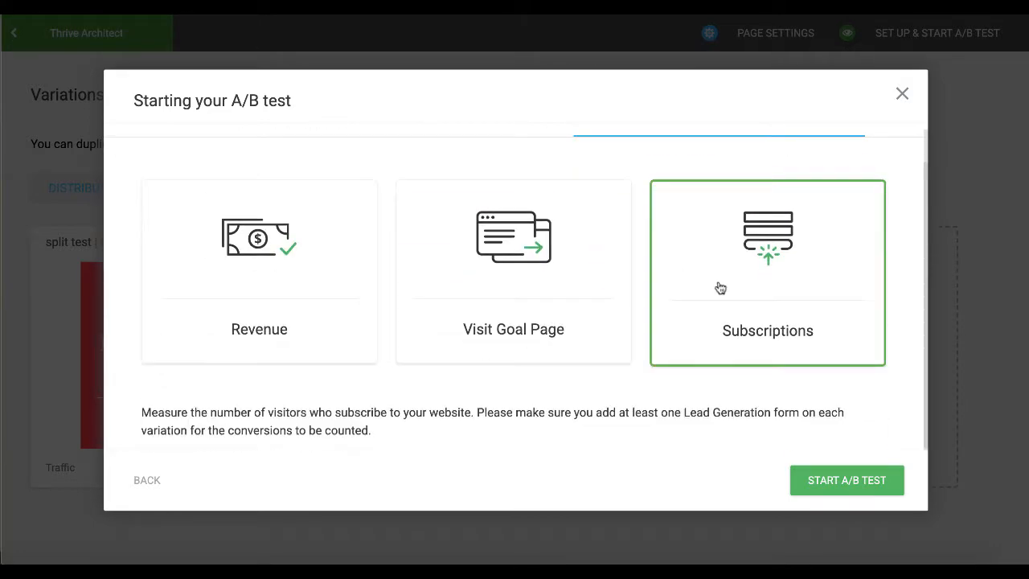
left_click(315, 269)
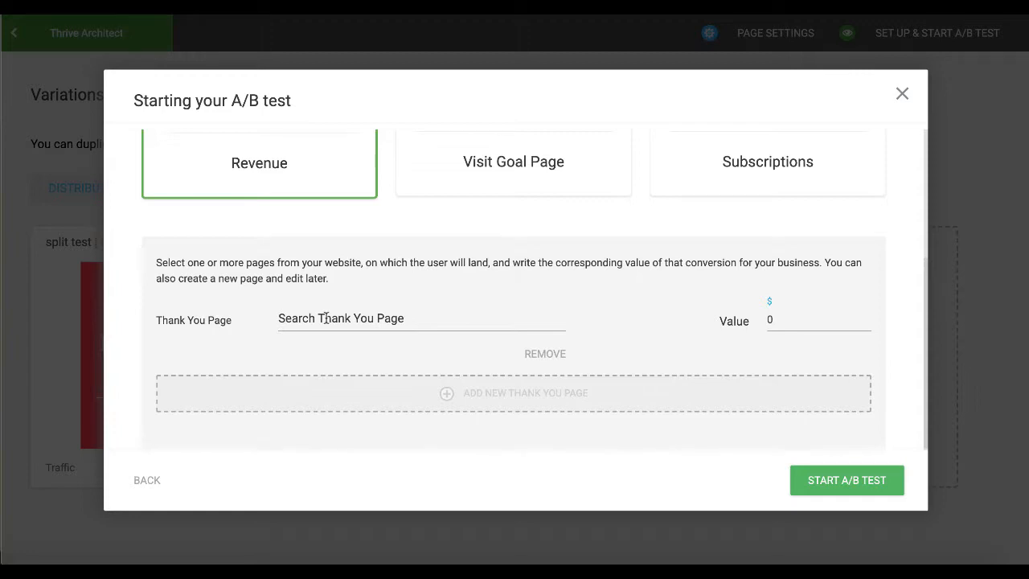
scroll(325, 319, "up", 3)
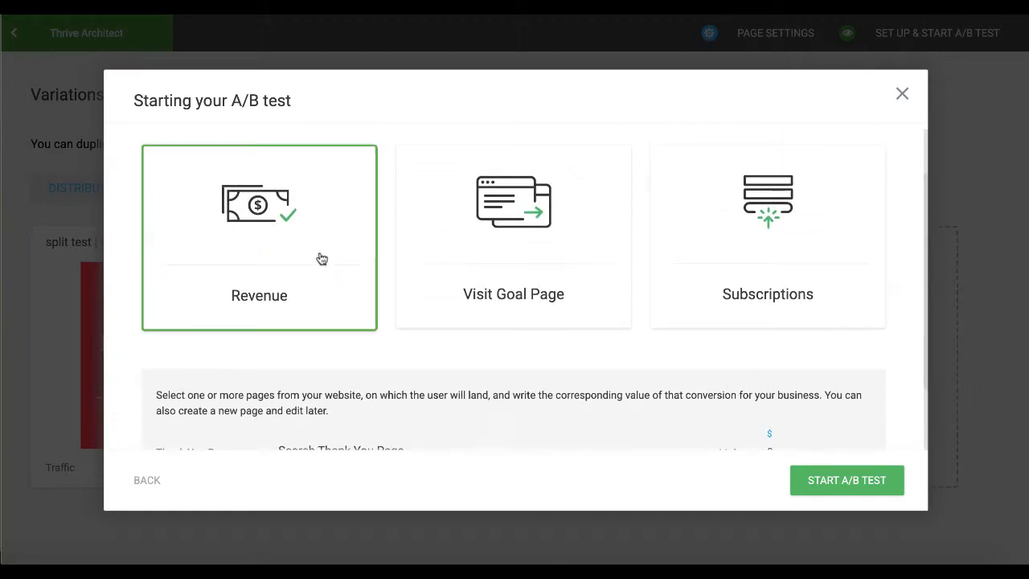
scroll(322, 258, "down", 2)
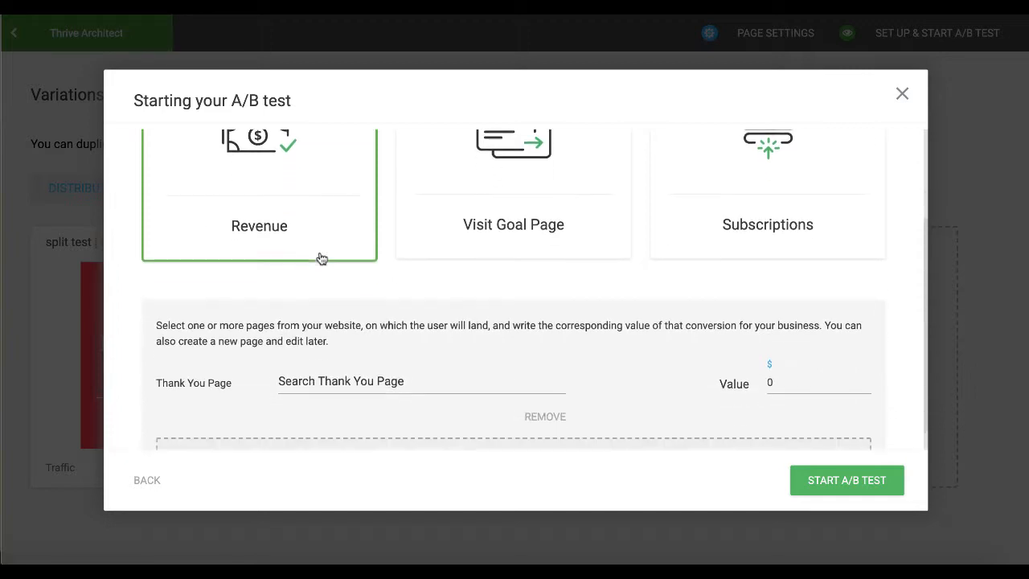
Step: Enter "landing" as the thank you page search for the Revenue goal and set its conversion value to $10
left_click(354, 379)
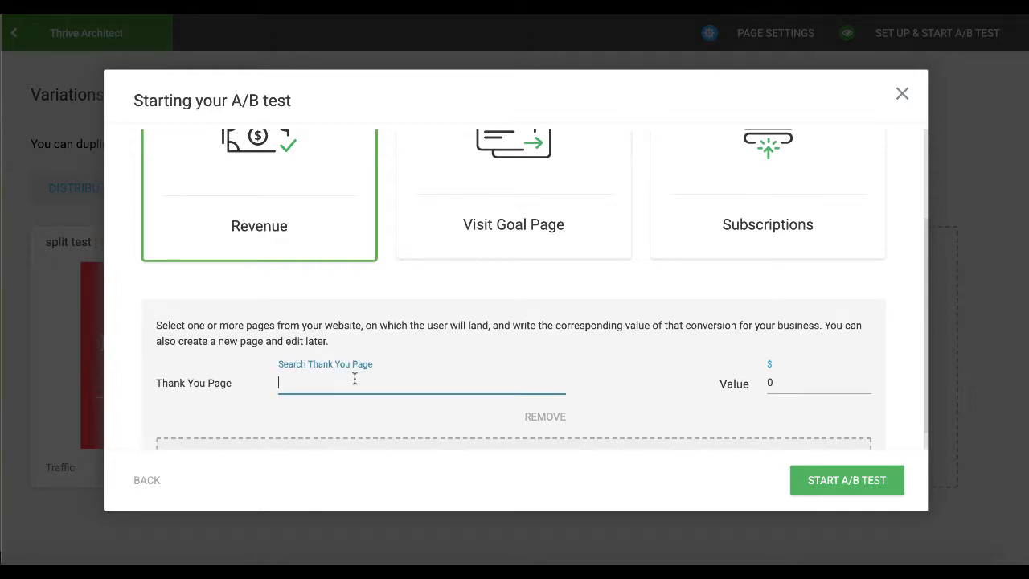
type("landing")
scroll(450, 372, "up", 1)
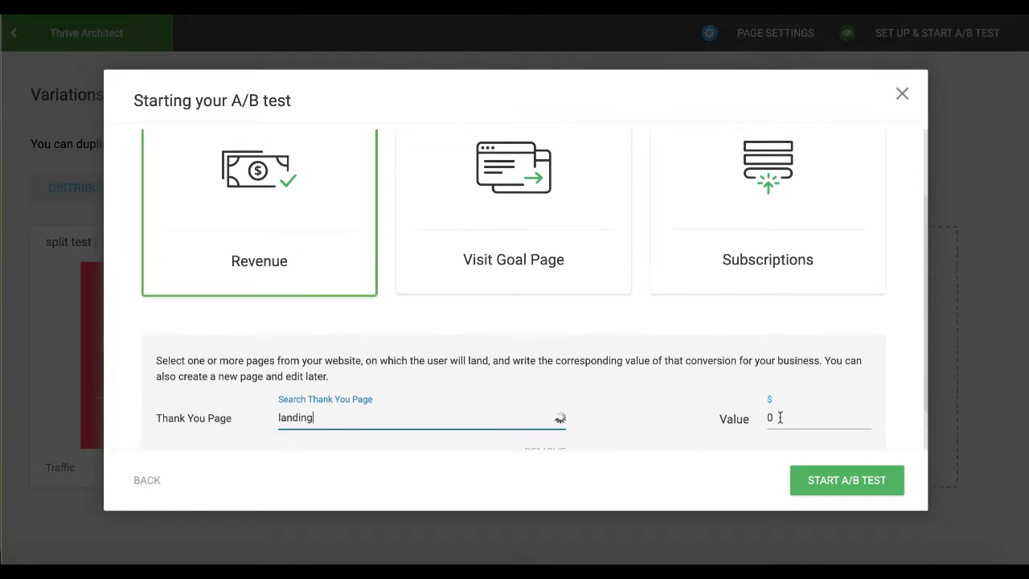
left_click(778, 417)
key("BackSpace")
type("10")
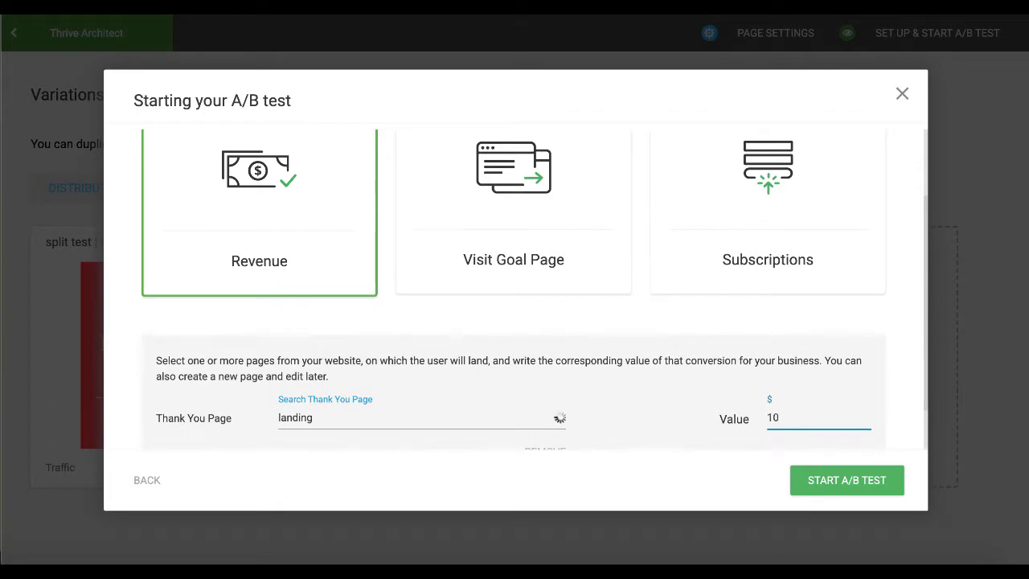
scroll(749, 428, "down", 1)
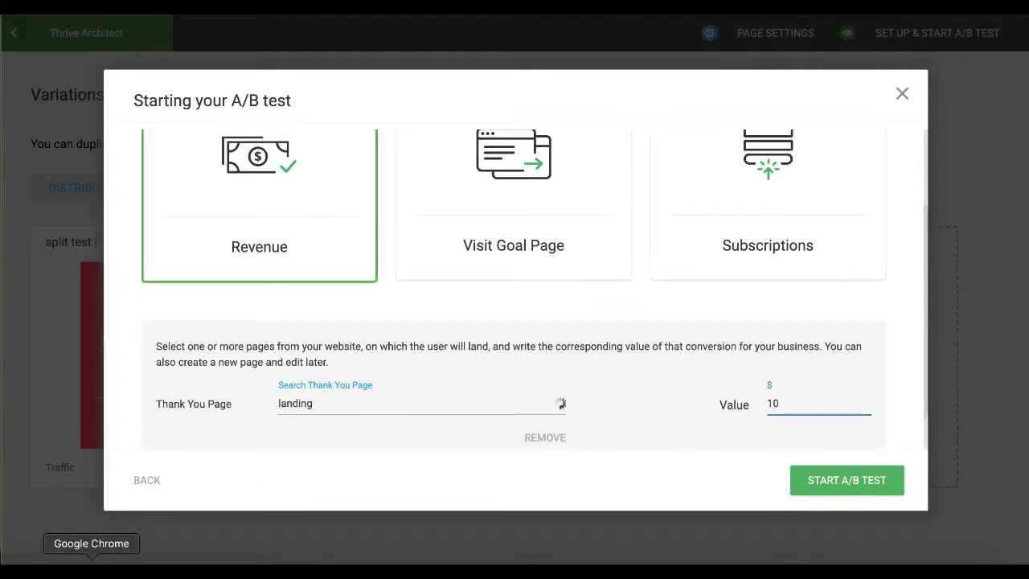
Step: Switch to the other Chrome window to read the Revenue goal type documentation, and return to the Thrive Optimize window
right_click(92, 567)
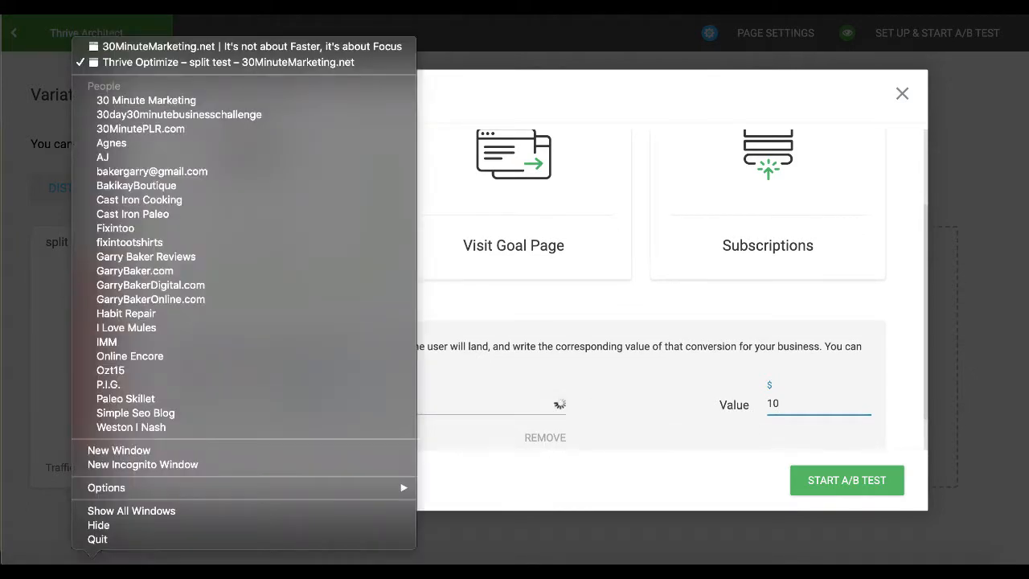
left_click(157, 46)
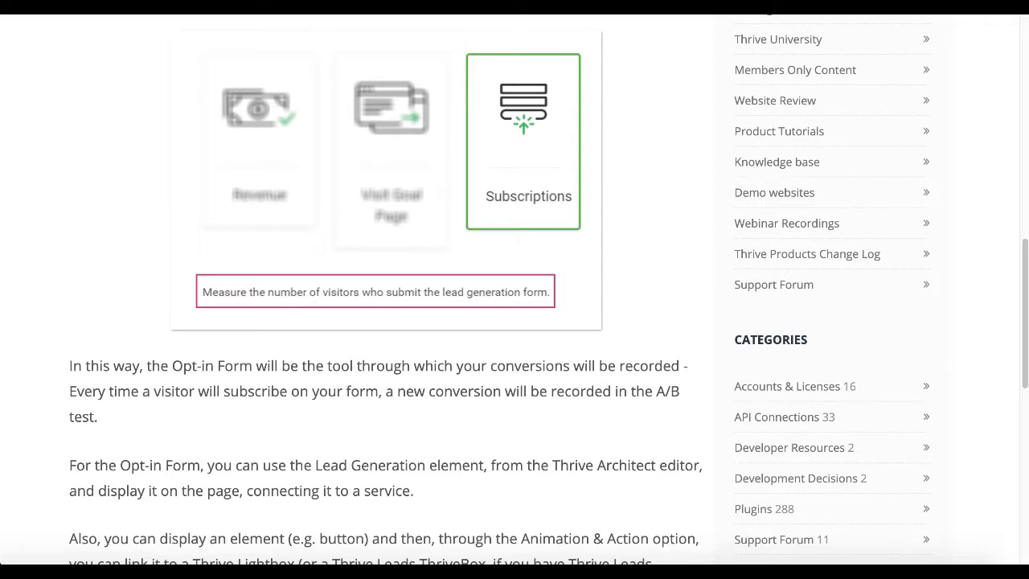
key("ctrl+Tab")
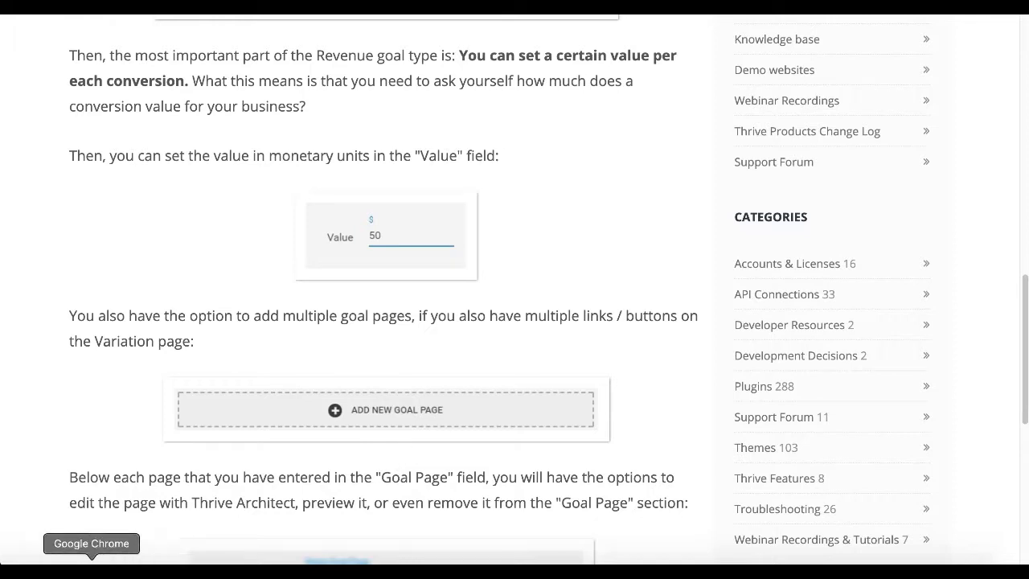
right_click(92, 563)
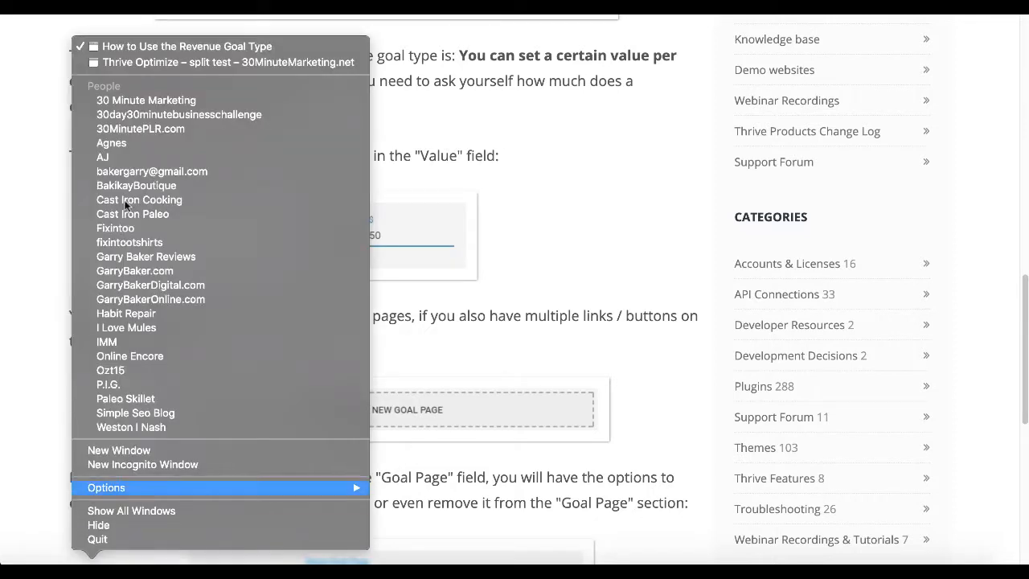
left_click(136, 62)
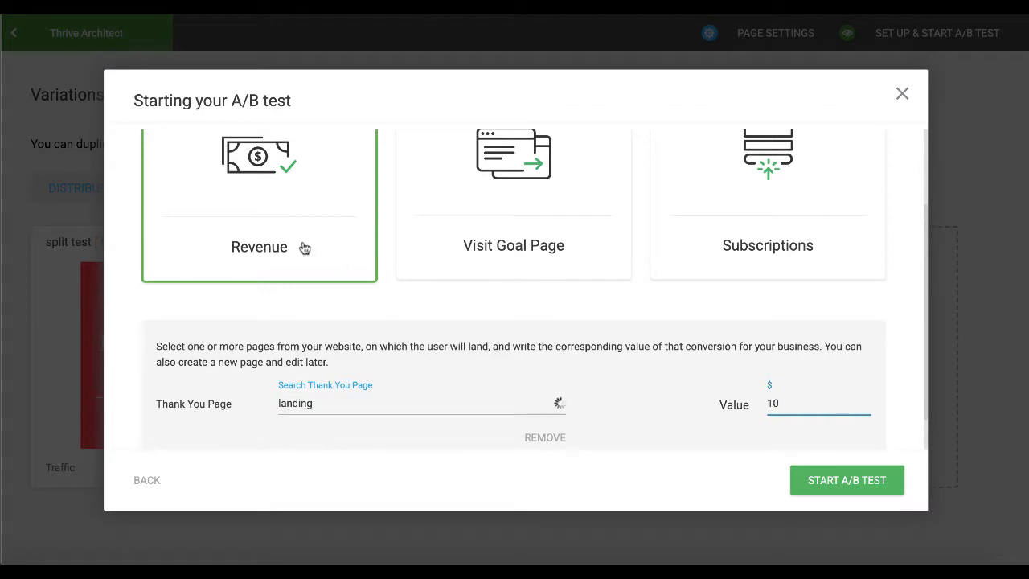
left_click(490, 229)
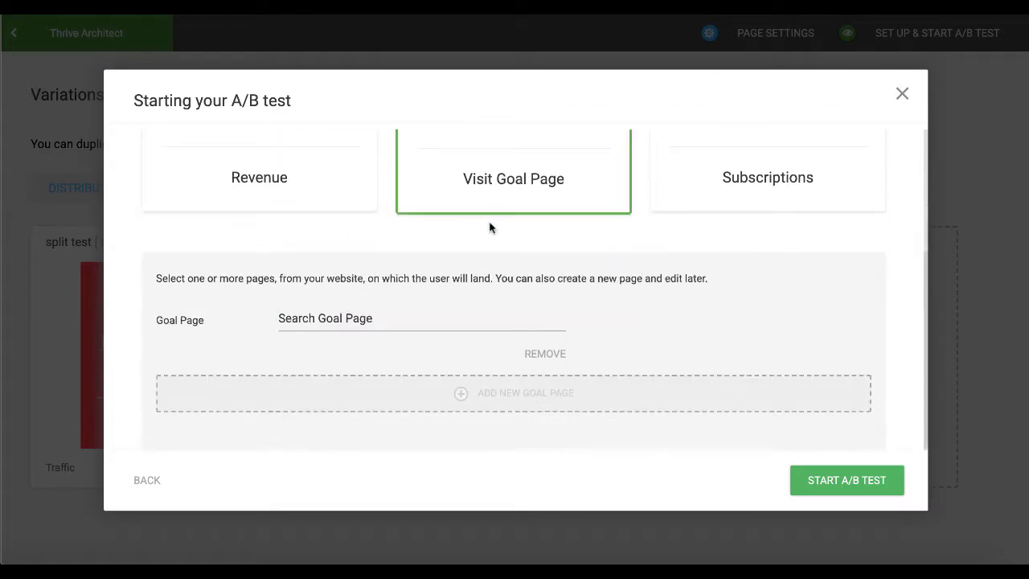
left_click(367, 322)
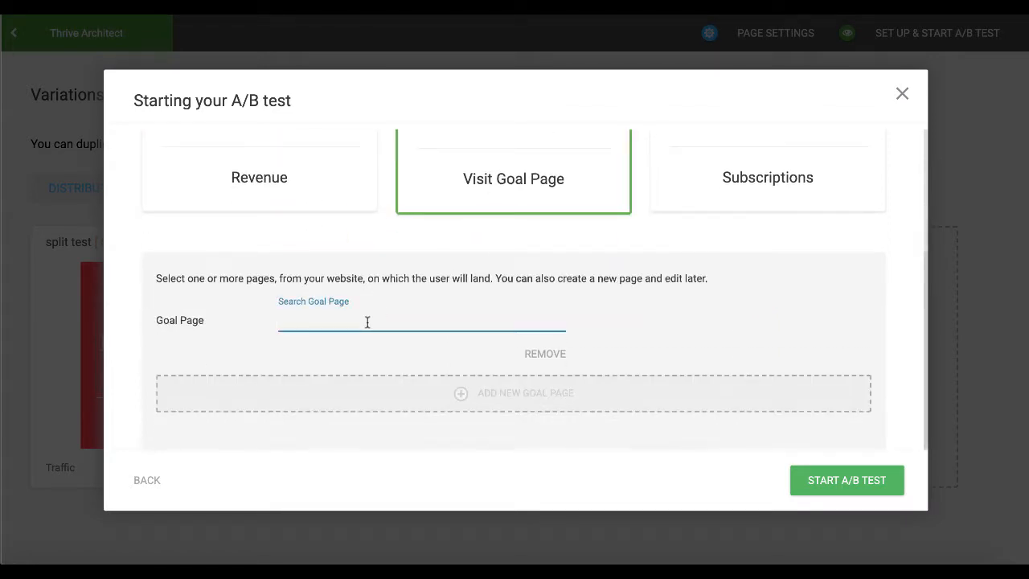
type("https://30minutemarketing.net")
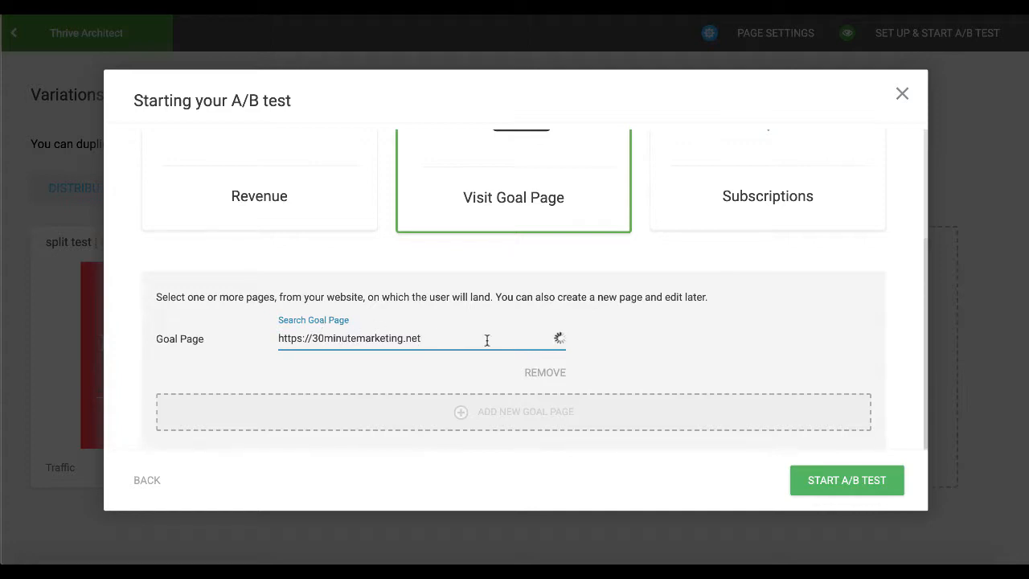
scroll(541, 282, "up", 3)
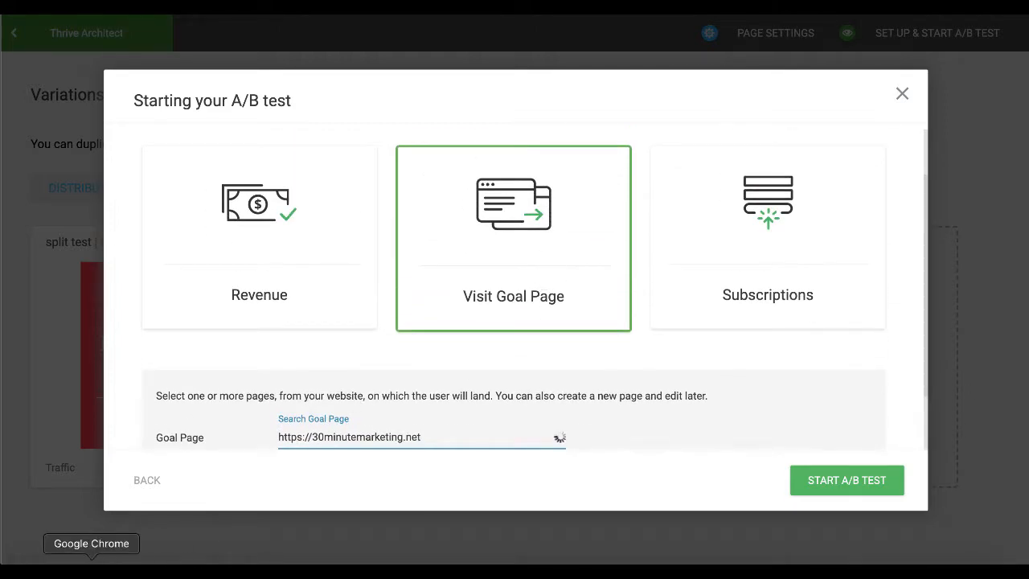
Step: Switch to the other Chrome window to read the Subscriptions goal type documentation, and return to the Thrive Optimize window
right_click(92, 567)
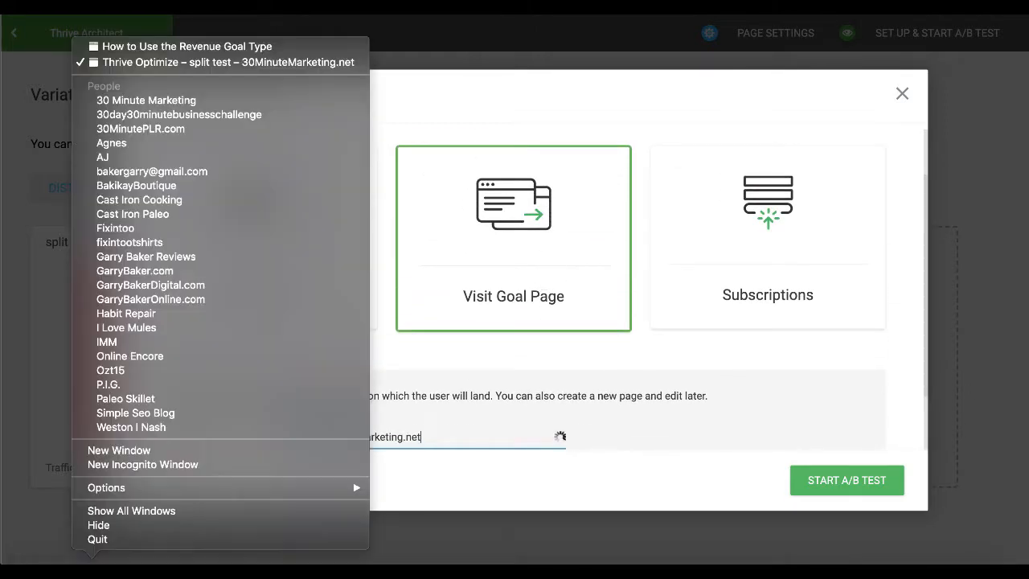
left_click(171, 46)
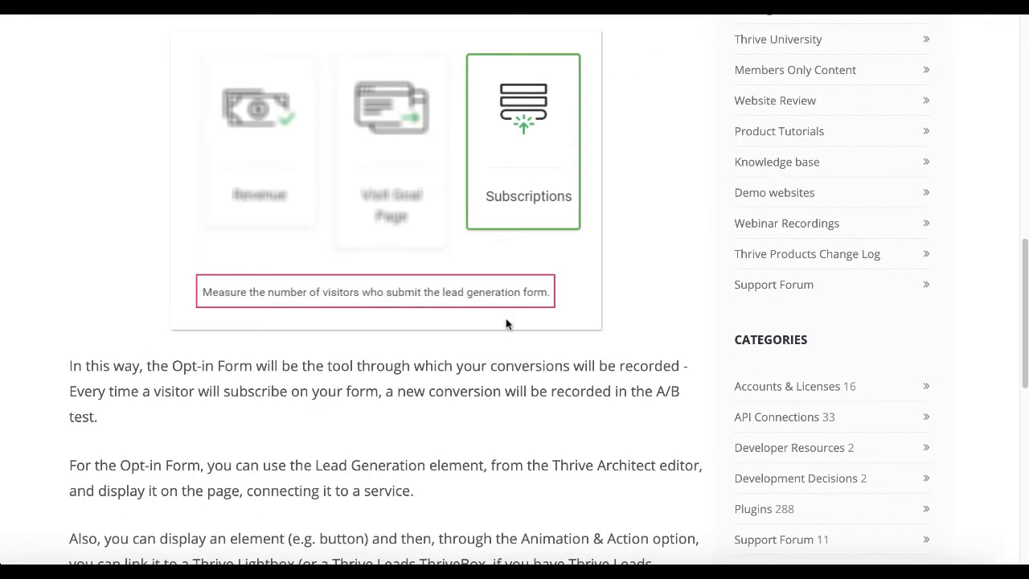
mouse_move(228, 303)
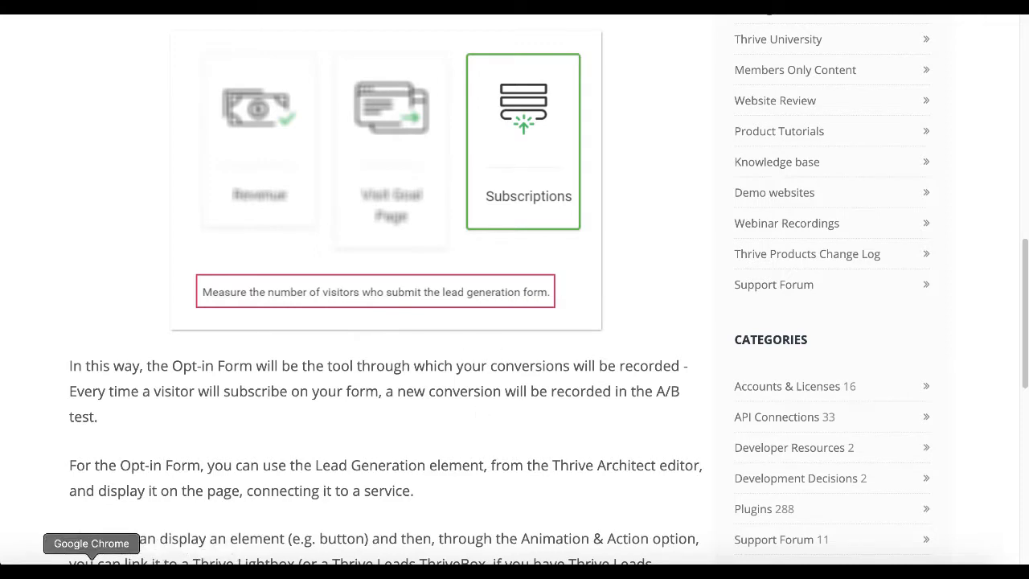
right_click(91, 562)
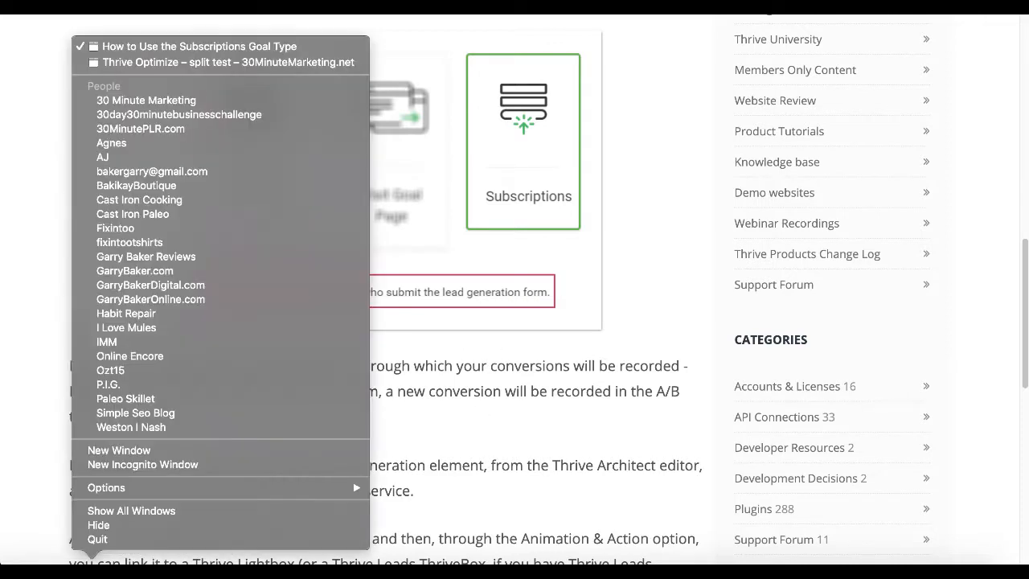
left_click(153, 65)
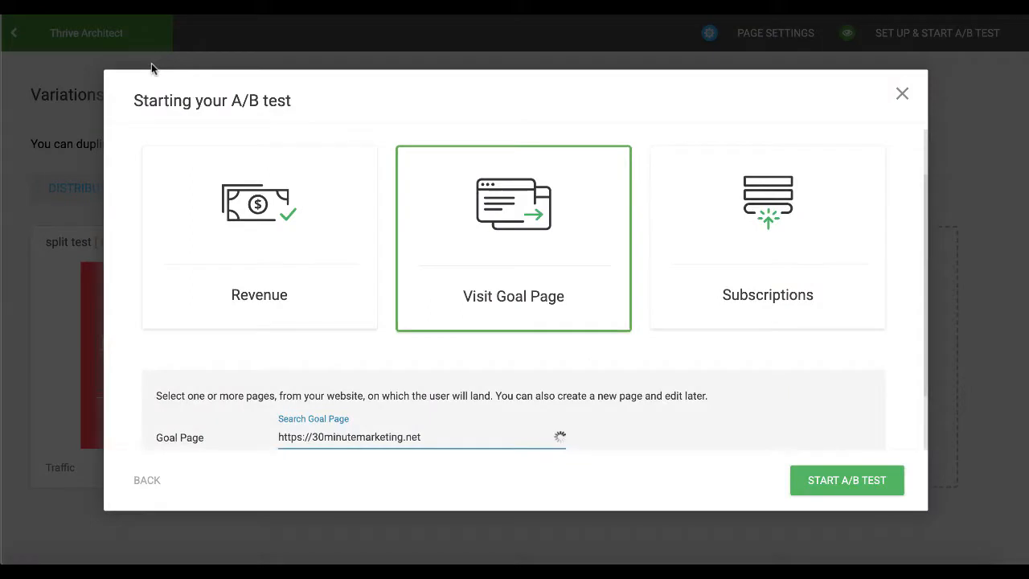
Step: Choose Subscriptions as the test goal and start the A/B test
left_click(701, 269)
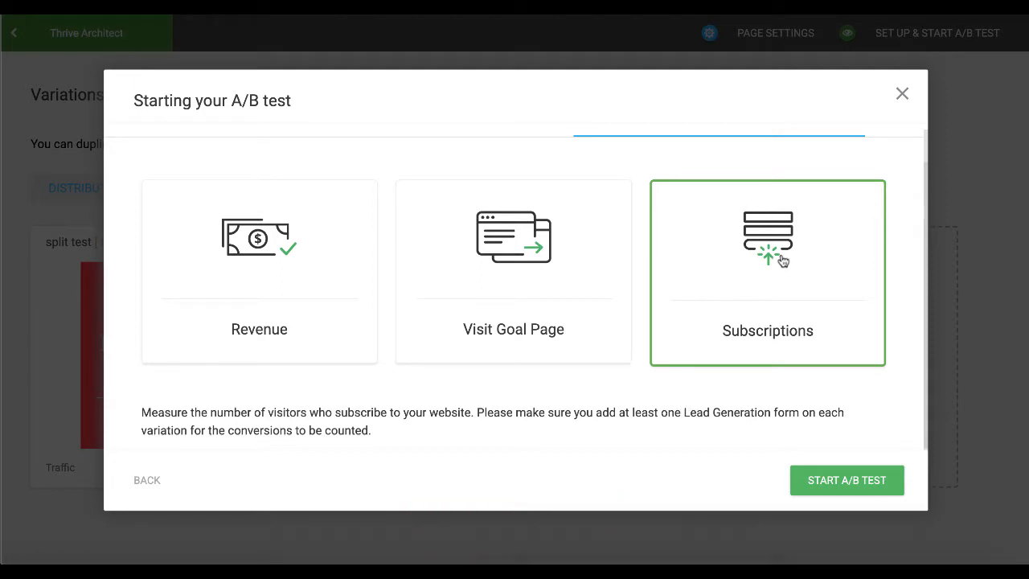
left_click(820, 481)
left_click(811, 479)
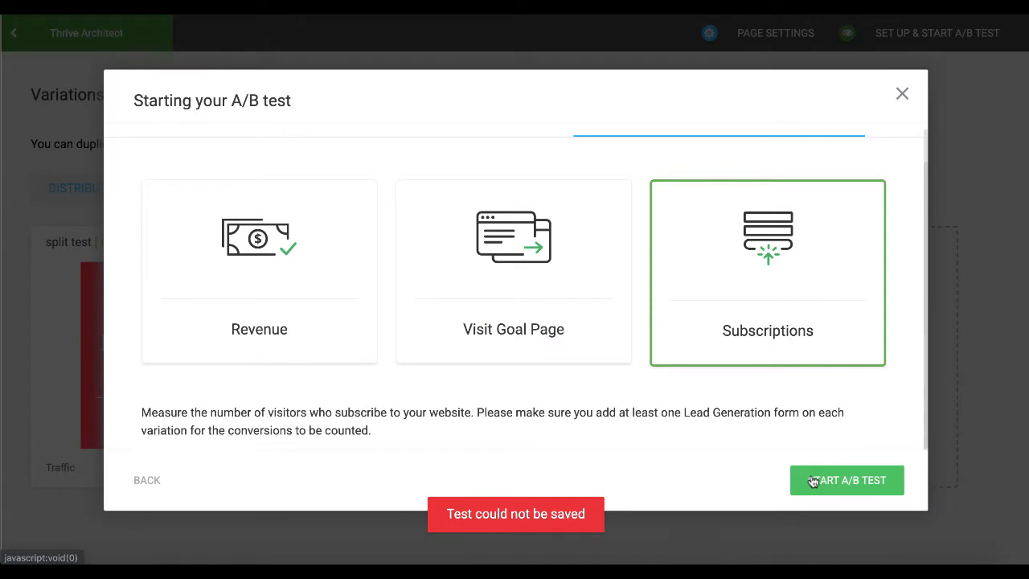
left_click(817, 486)
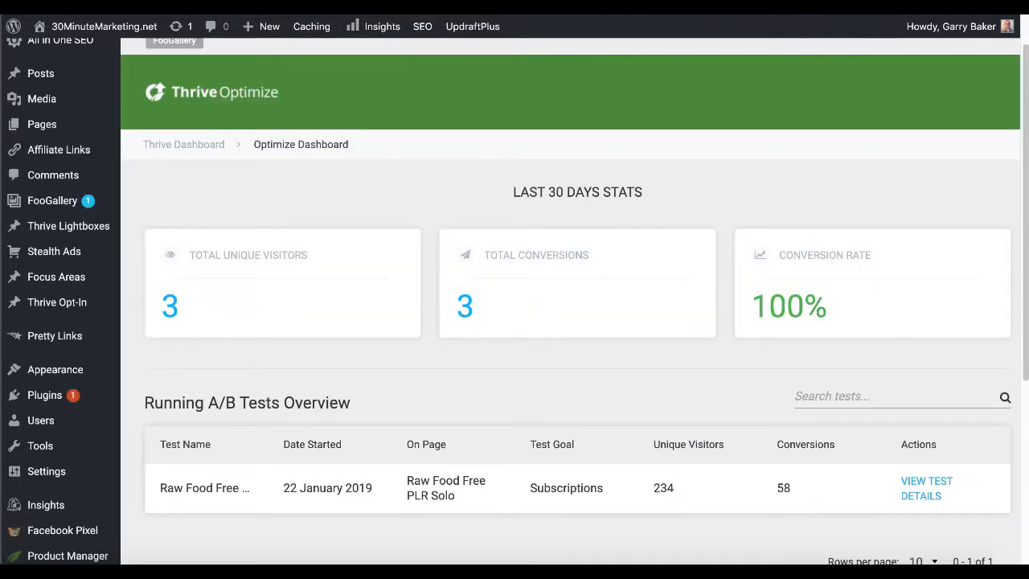
Step: Reload the Optimize Dashboard and check the start date and goal of the split test page's entry among the running A/B tests
left_click(74, 10)
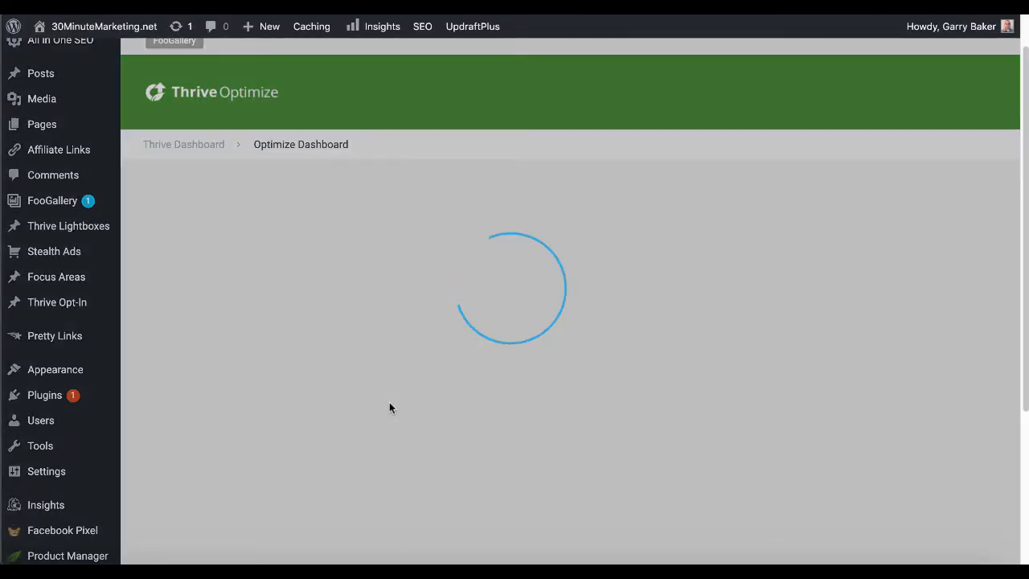
scroll(389, 407, "down", 1)
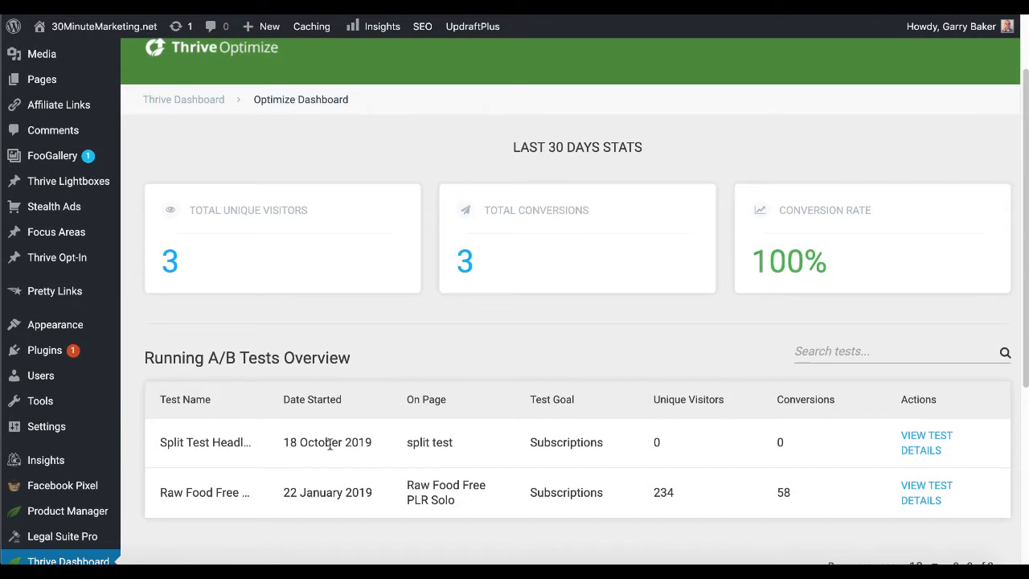
left_click_drag(288, 441, 369, 436)
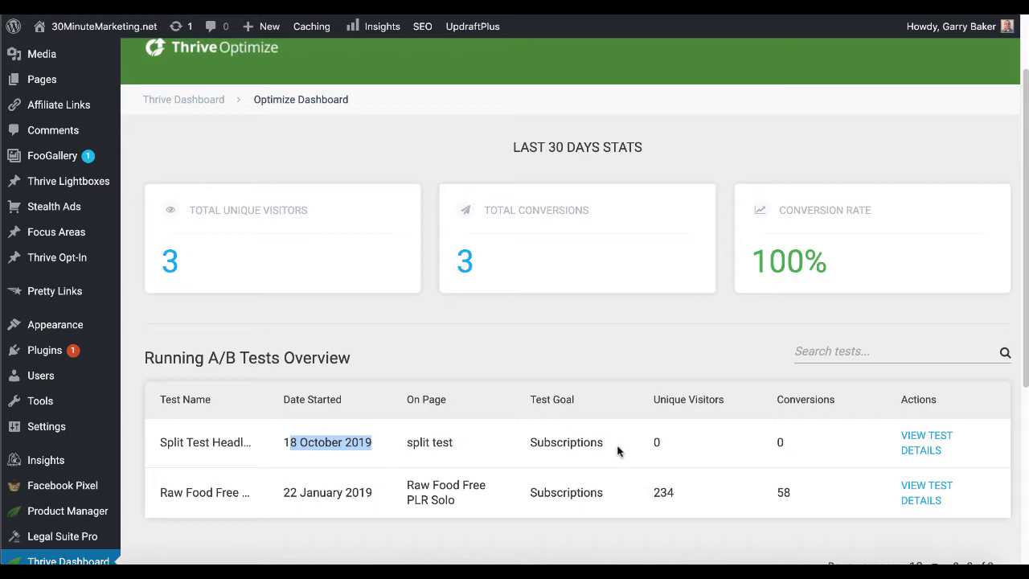
left_click_drag(620, 450, 523, 453)
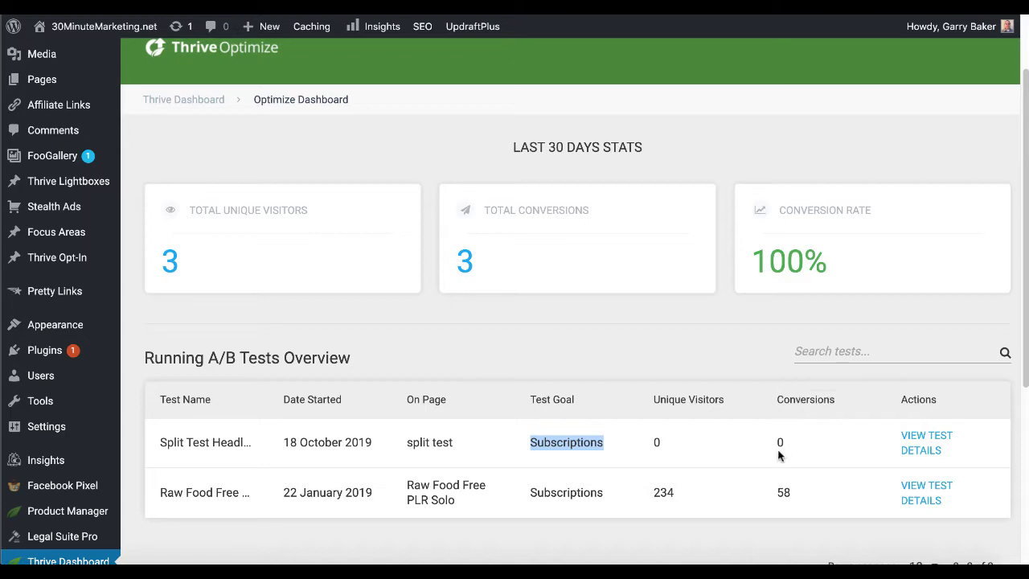
Step: Open the details of the Split Test Headlines test and examine its conversion rate graph and the statistics of both variations
left_click(929, 451)
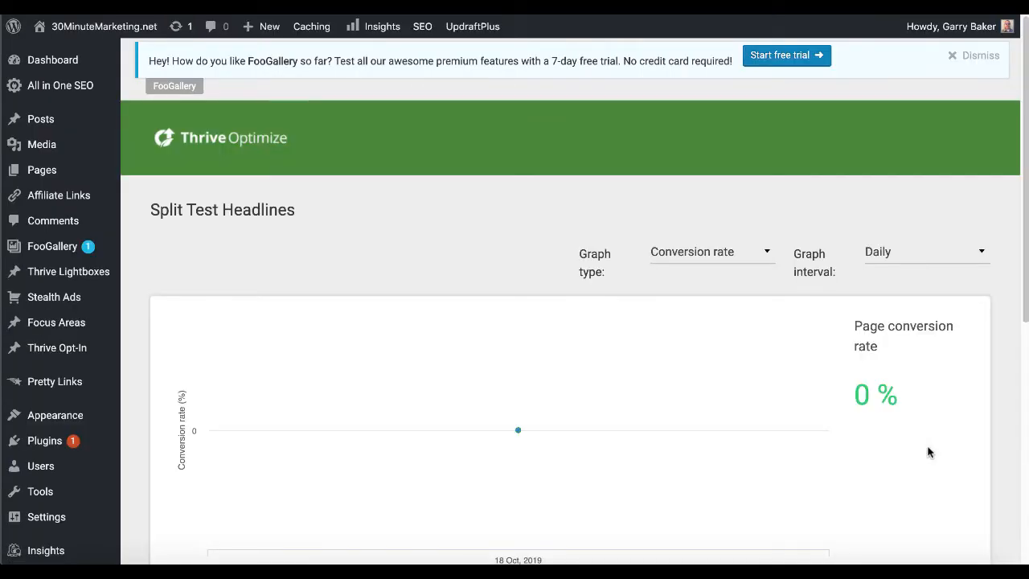
scroll(928, 452, "down", 1)
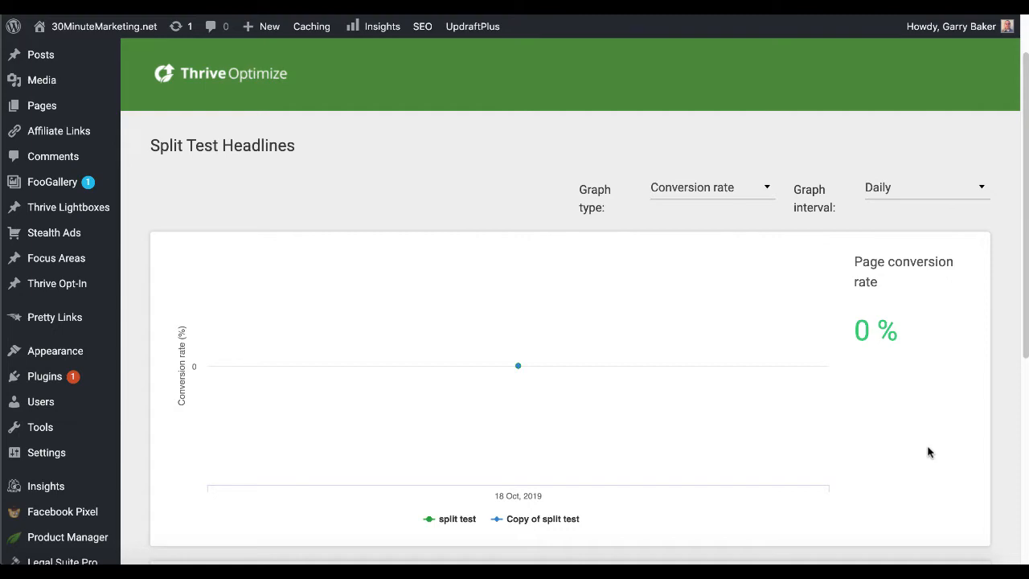
scroll(928, 452, "down", 3)
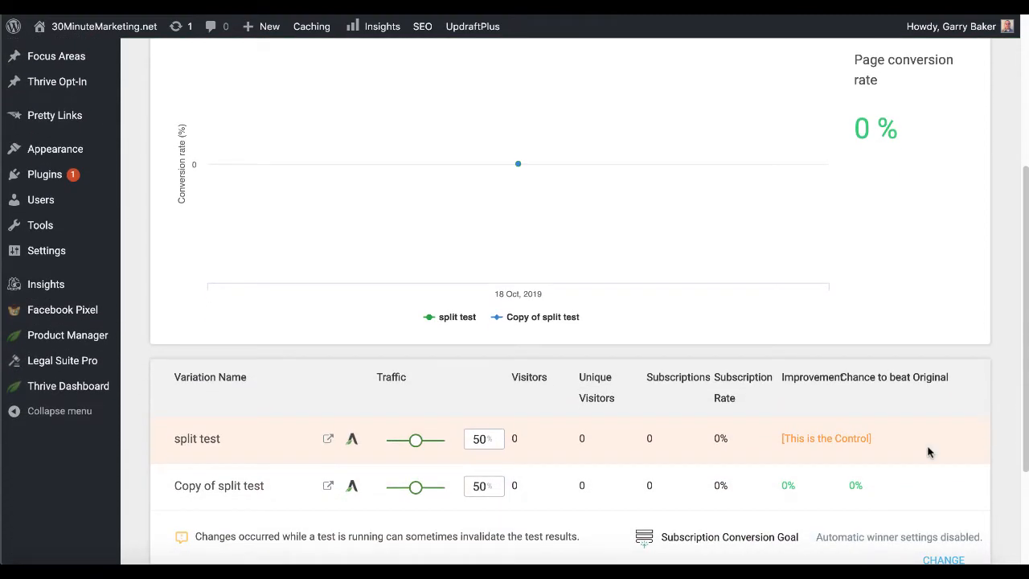
scroll(929, 452, "up", 4)
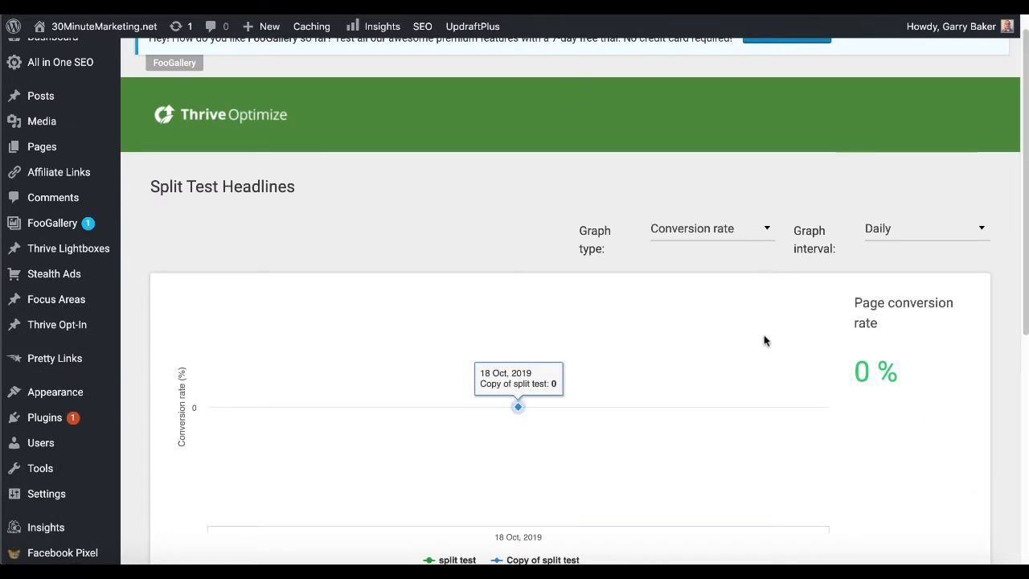
scroll(763, 341, "up", 1)
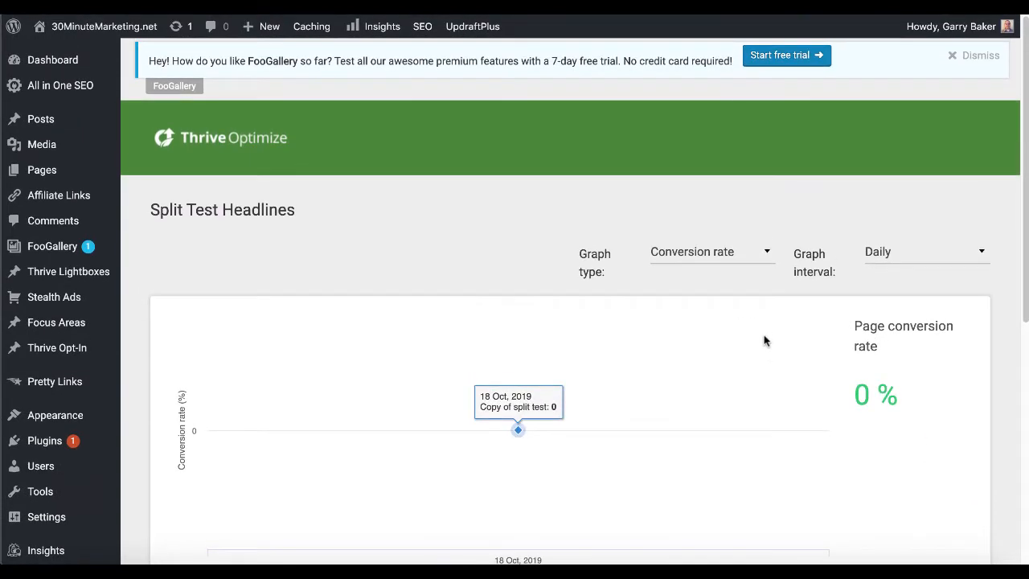